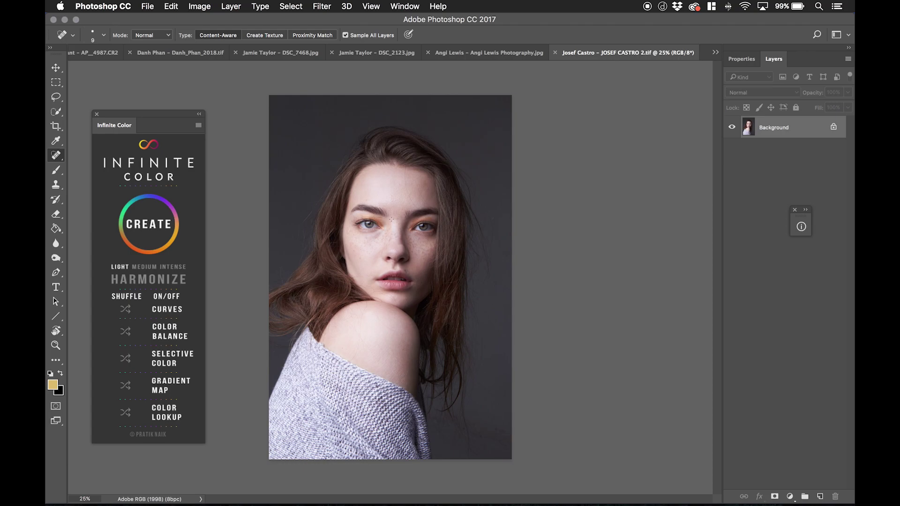
- Zoom into the portrait, generate a random Infinite Color grade group, and toggle it on and off to compare
left_click(392, 219, "super")
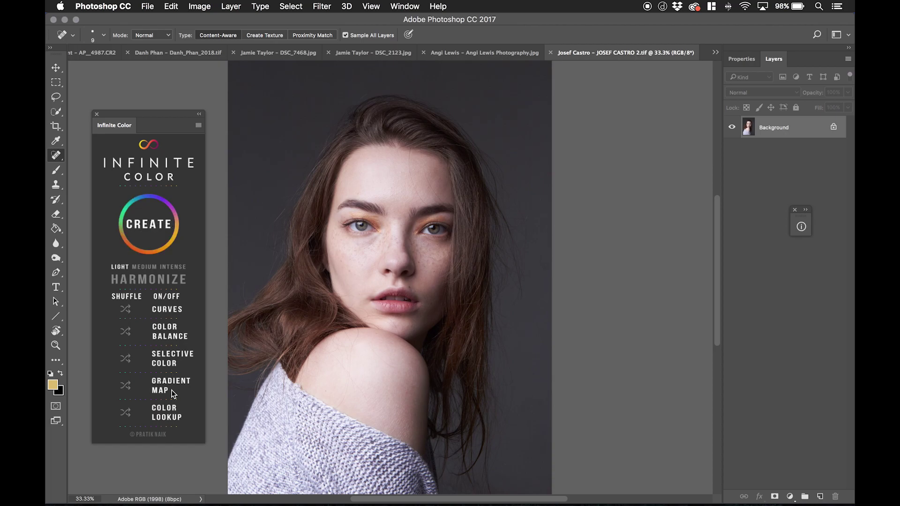
left_click(153, 229)
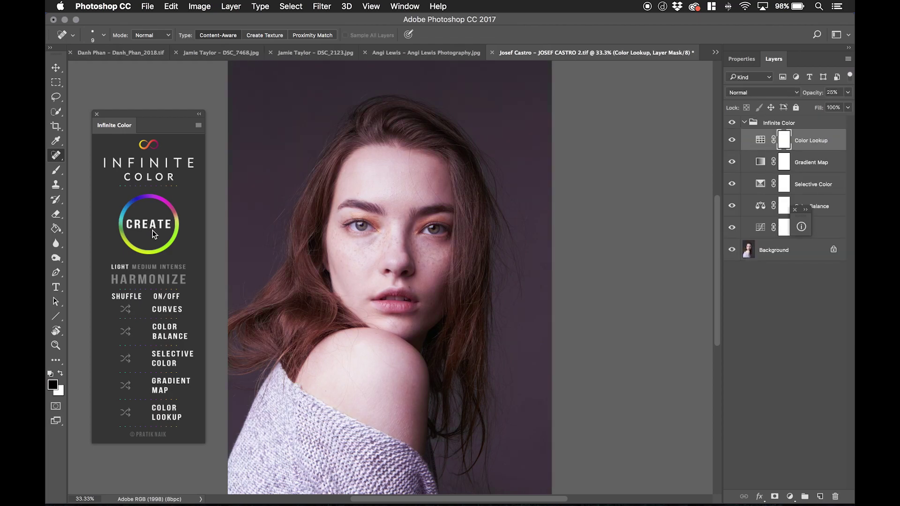
left_click(732, 123)
left_click(732, 122)
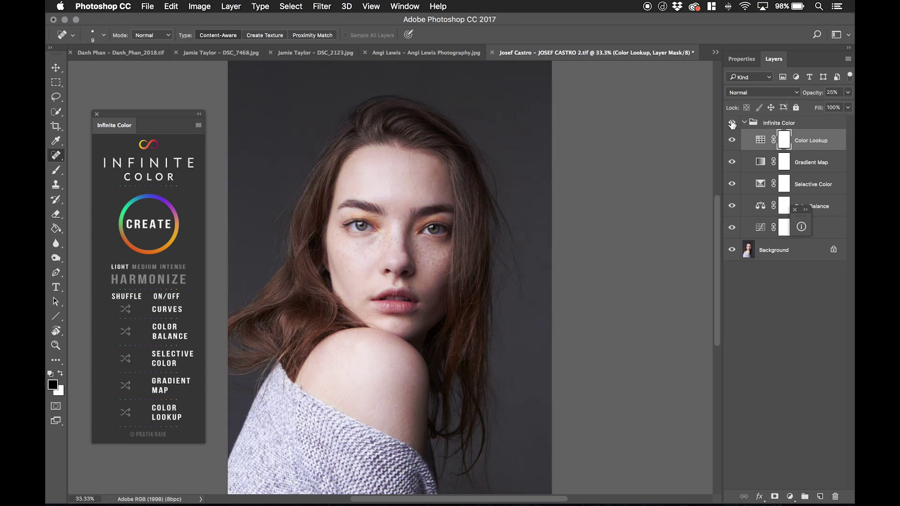
left_click(732, 122)
left_click(732, 123)
left_click(732, 123)
left_click(732, 123)
left_click(733, 123)
left_click(733, 123)
left_click(733, 123)
left_click(733, 122)
left_click(733, 123)
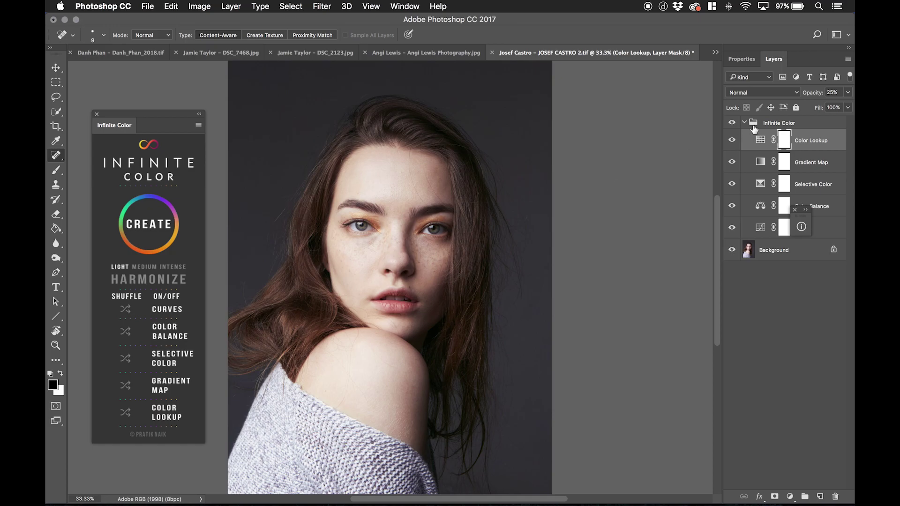
left_click(730, 123)
left_click(729, 122)
- Compare the grade layer by layer, toggling Gradient Map, Color Lookup, Selective Color and Color Balance
left_click(732, 162)
left_click(730, 164)
left_click(730, 164)
left_click(730, 164)
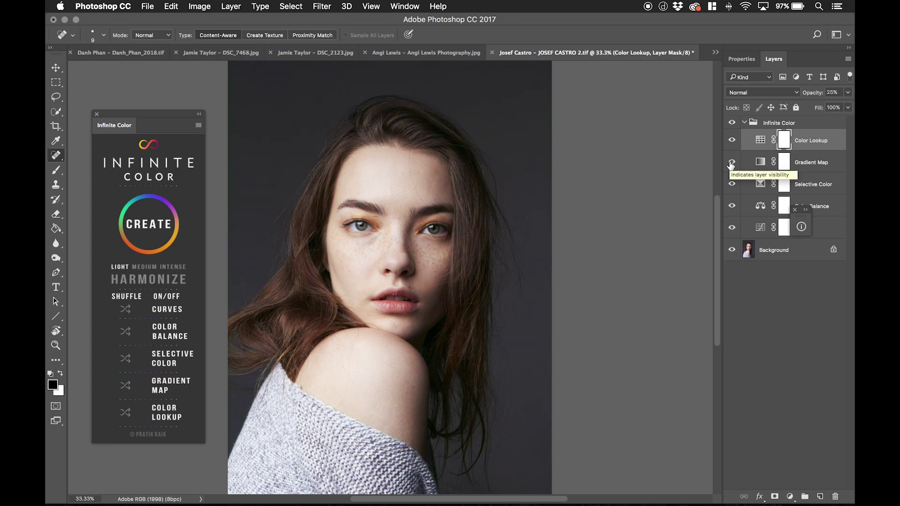
left_click(732, 141)
left_click(732, 141)
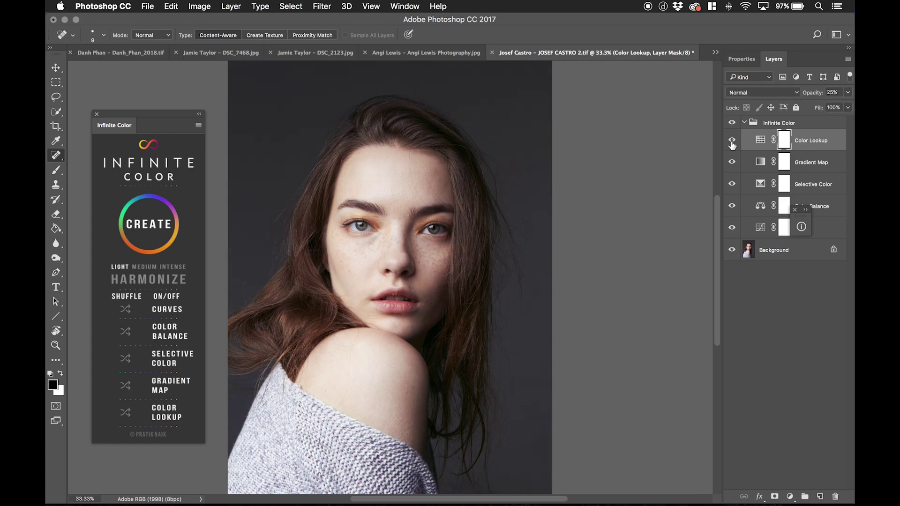
left_click(731, 184)
left_click(731, 206)
left_click_drag(805, 218, 659, 210)
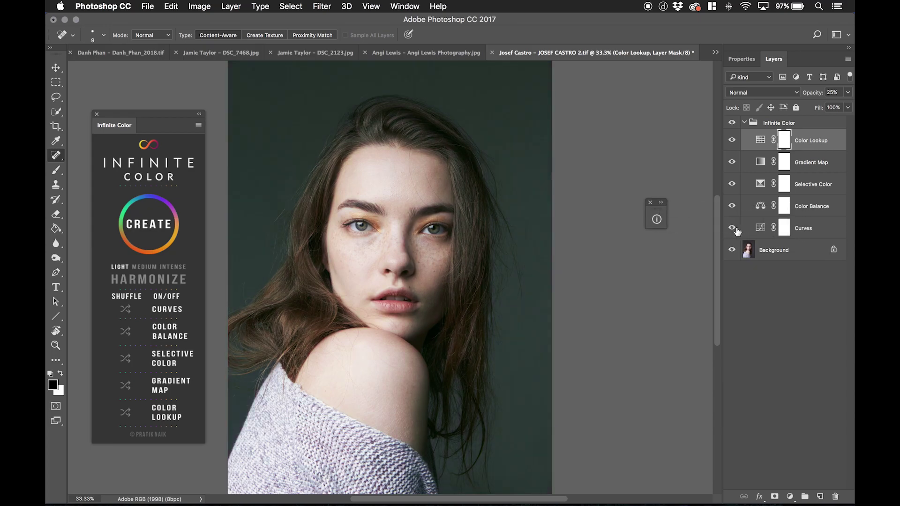
left_click(731, 123)
left_click(415, 7)
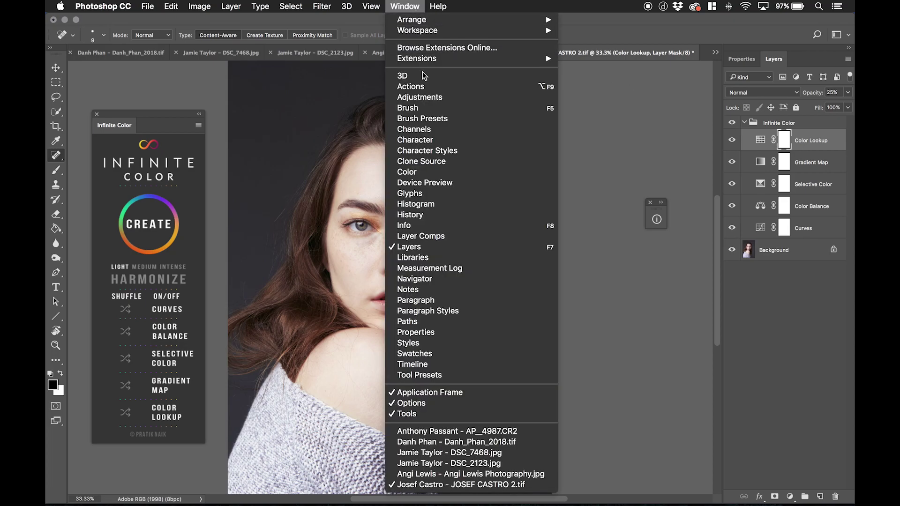
- Show the Libraries panel and rename the grade group with the photographer's name
left_click(418, 259)
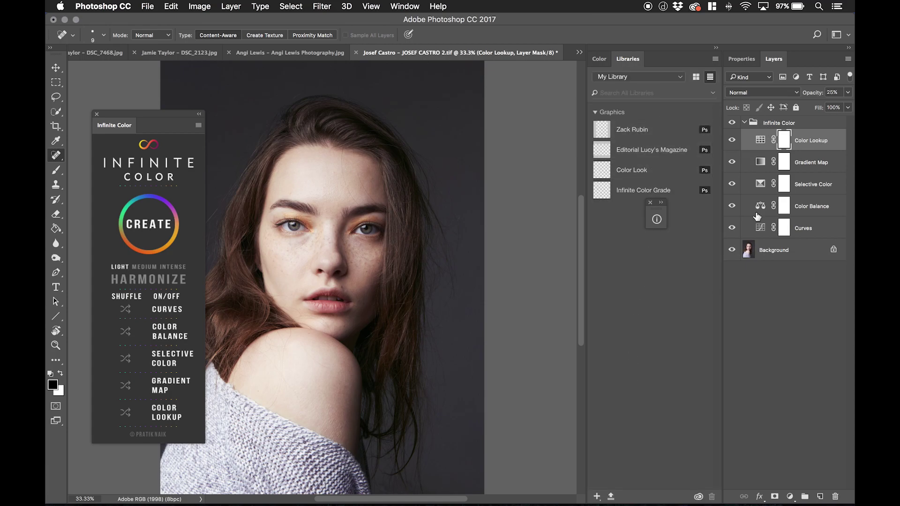
left_click(786, 123)
mouse_move(786, 123)
left_mouse_down()
mouse_move(616, 279)
mouse_move(798, 135)
left_mouse_up()
double_click(785, 123)
type("Josef")
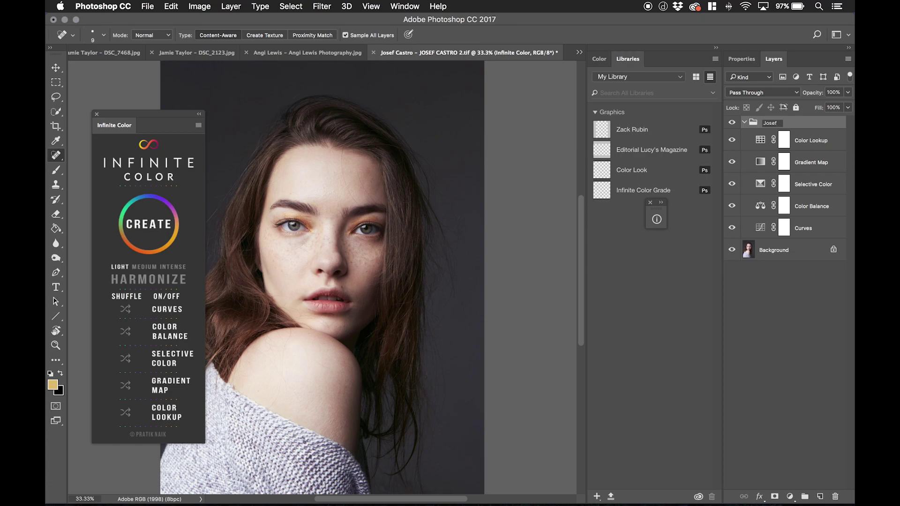
type("Castro")
key("Return")
- Save the renamed group to My Library as a graphic, delete it from the layers, and reapply it
left_click_drag(780, 122, 689, 263)
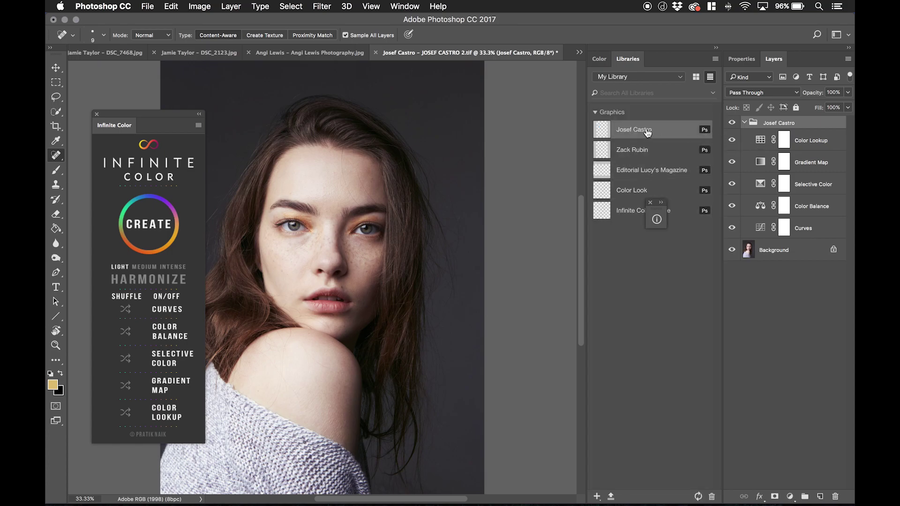
key("Delete")
left_click_drag(645, 126, 786, 123)
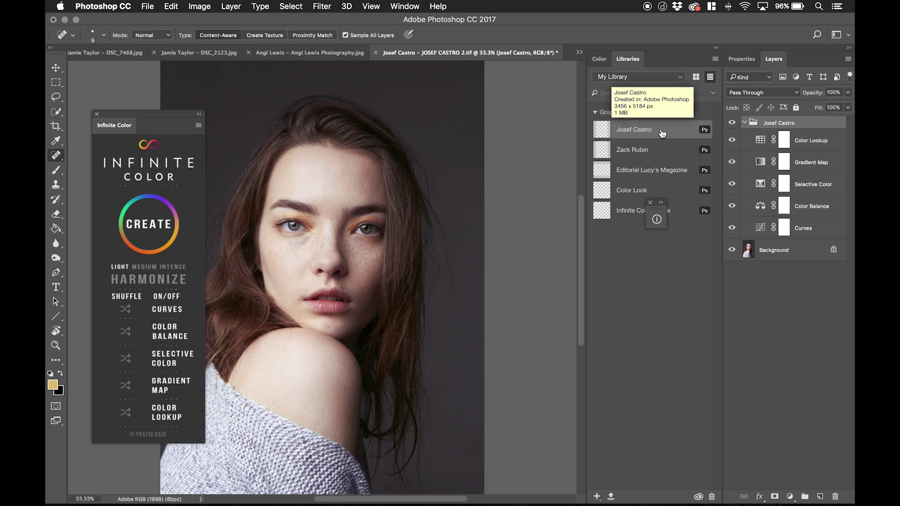
- Collapse the side panels, select the Move tool, and create a five-layer Infinite Color grade for the window photo
key("Delete")
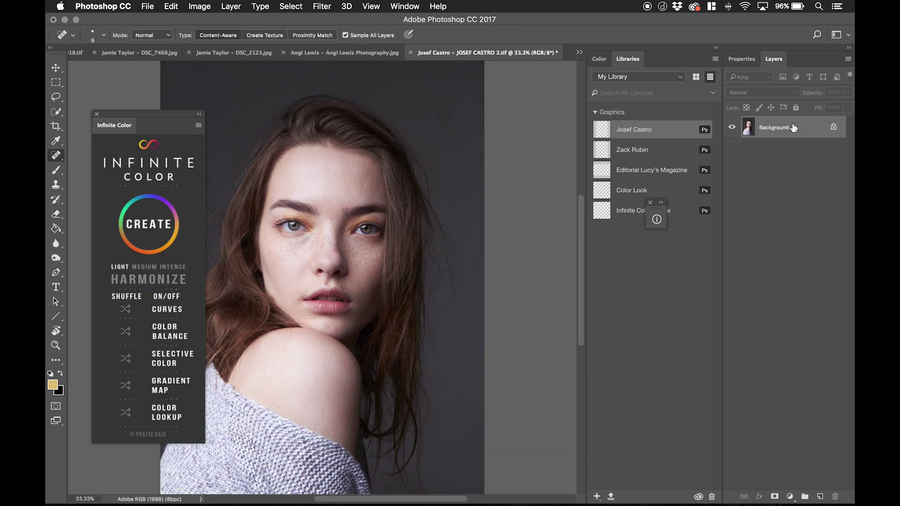
key("super+z")
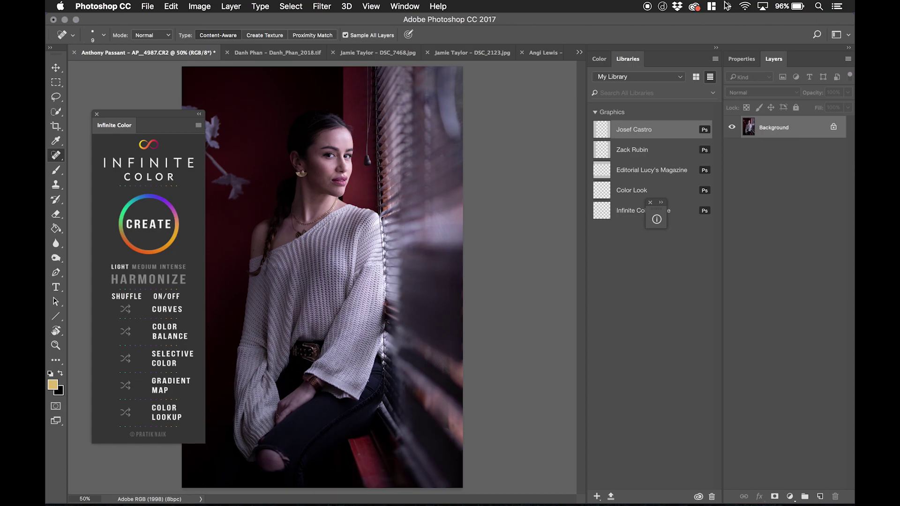
left_click(716, 48)
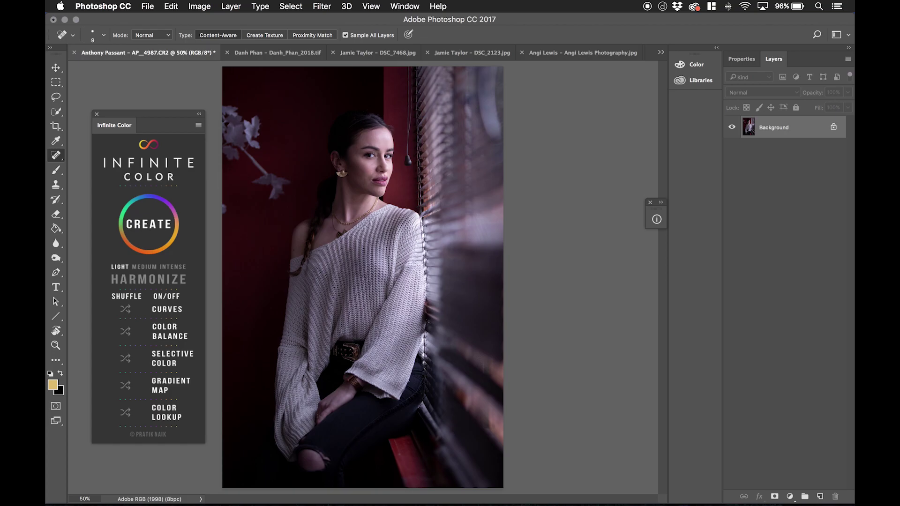
left_click(56, 68)
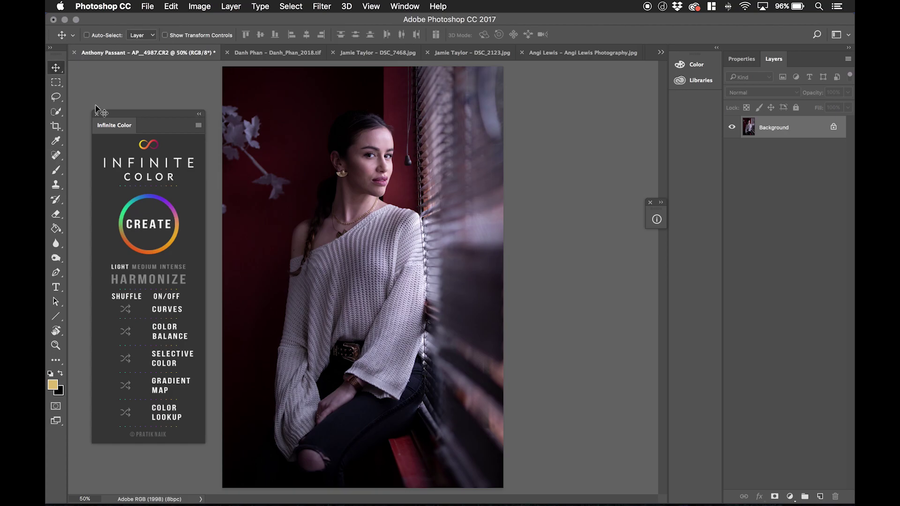
left_click(150, 225)
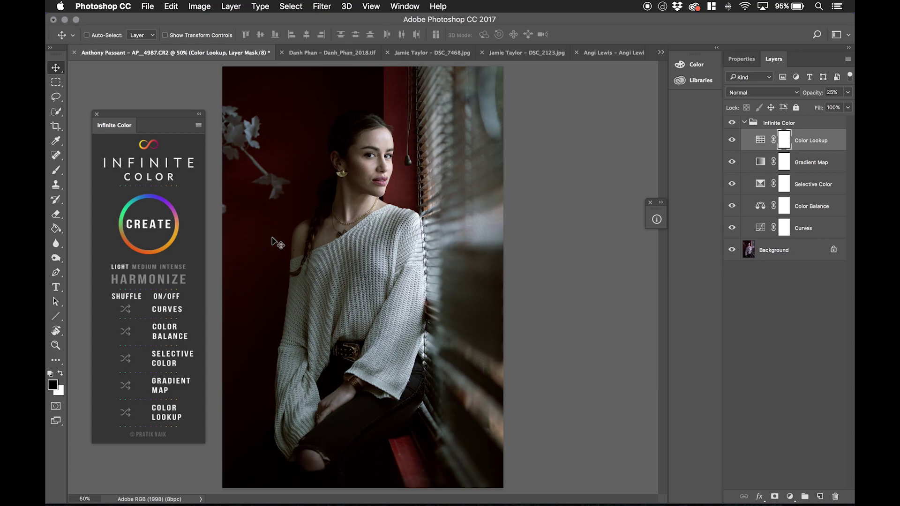
- Toggle the Infinite Color group's visibility repeatedly to compare the window portrait before and after
left_click(731, 123)
left_click(733, 123)
left_click(732, 124)
left_click(733, 123)
left_click(732, 124)
left_click(732, 123)
left_click(732, 124)
left_click(733, 124)
- Select the Infinite Color group and lower its opacity to 68%
left_click(732, 123)
left_click(732, 123)
left_click(732, 126)
left_click(767, 124)
mouse_move(814, 97)
left_mouse_down()
mouse_move(797, 96)
mouse_move(816, 94)
left_mouse_up()
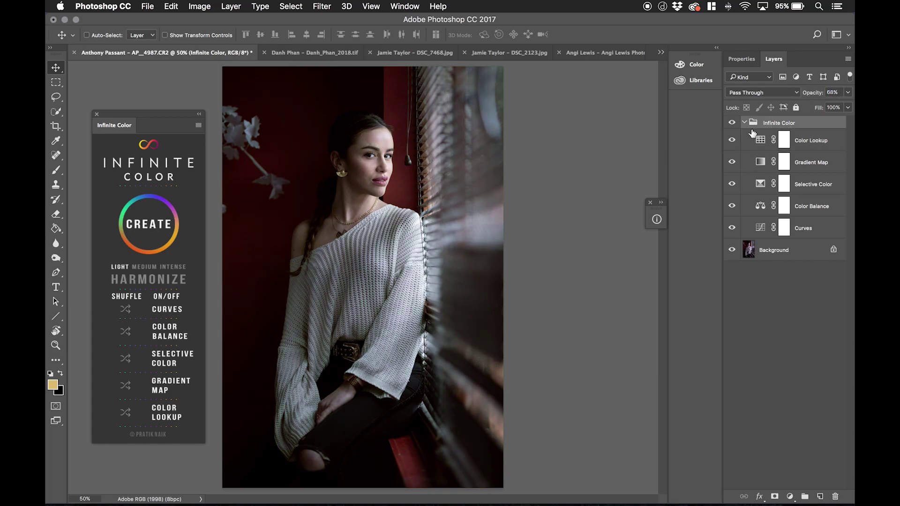
- Rename the first grade group CS1
left_click(733, 125)
double_click(773, 122)
type("cS1")
key("Return")
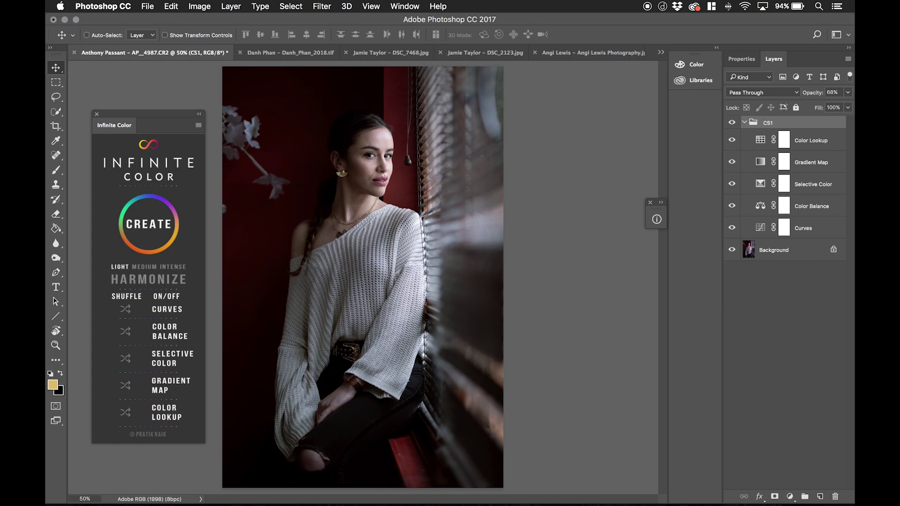
- Add a second Infinite Color grade above CS1, lower its opacity, regenerate it, and compare it on and off
left_click(153, 217)
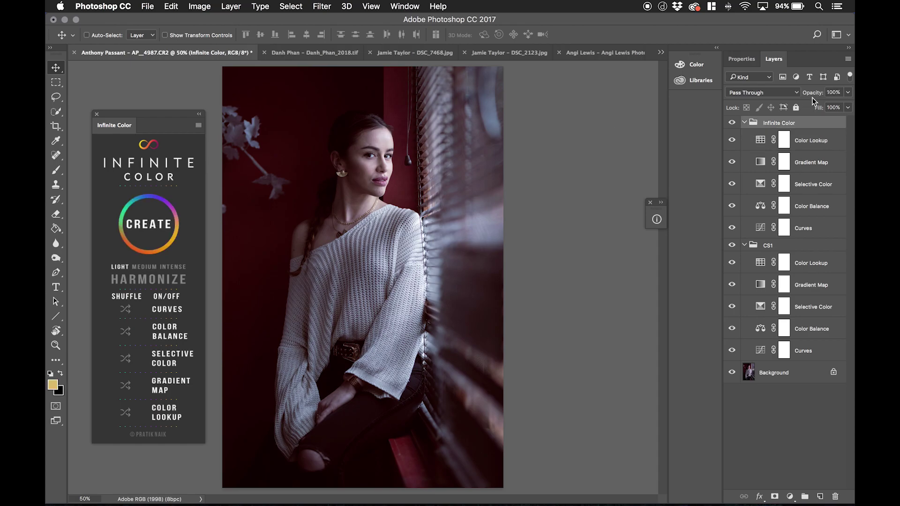
left_click_drag(811, 97, 729, 95)
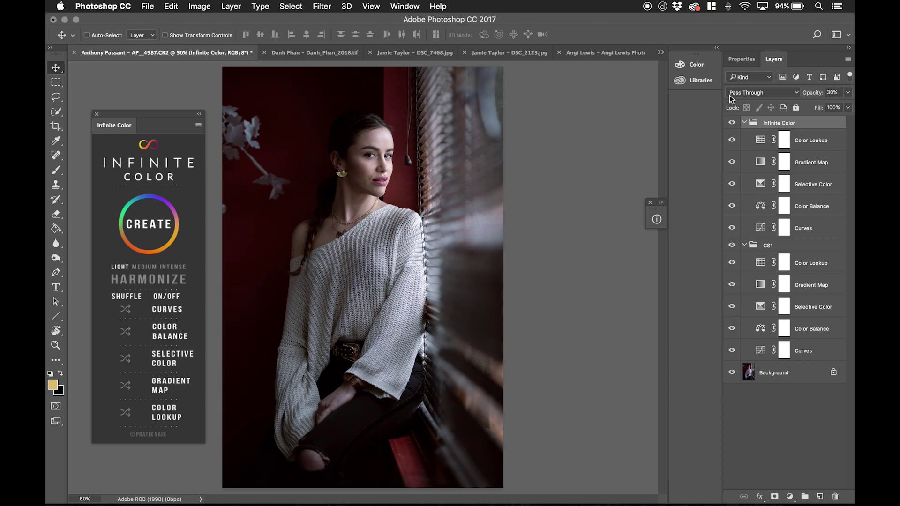
left_click(147, 207)
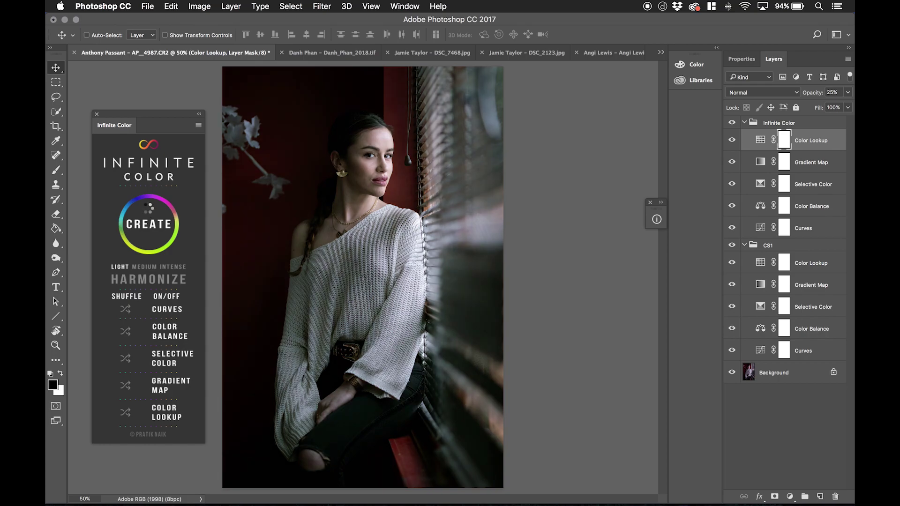
left_click(732, 123)
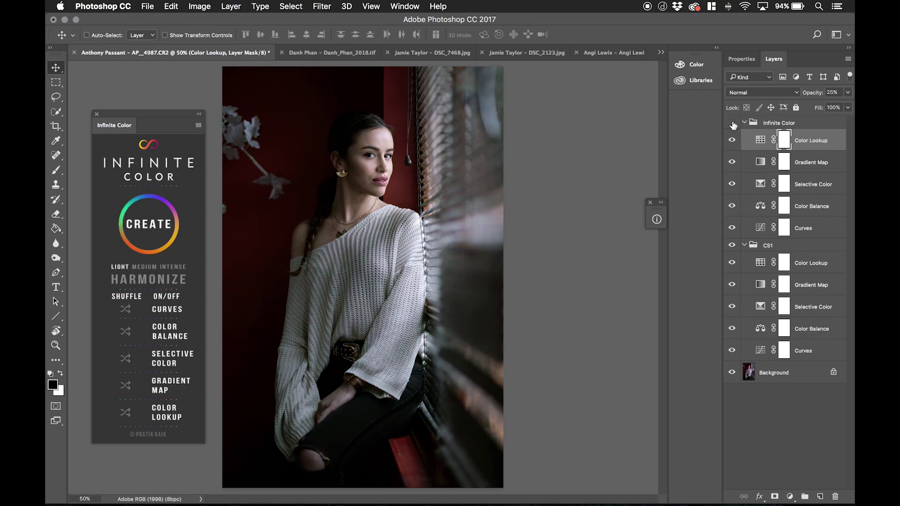
left_click(732, 124)
left_click(732, 124)
left_click(732, 124)
left_click(732, 123)
left_click(732, 124)
- Raise the Color Lookup layer's opacity to 36% and compare the stacked grades
left_click_drag(817, 96, 824, 96)
left_click(733, 124)
left_click(733, 124)
left_click(732, 124)
left_click(733, 124)
left_click(733, 124)
- Set the area surrounding the photo to black
right_click(596, 139)
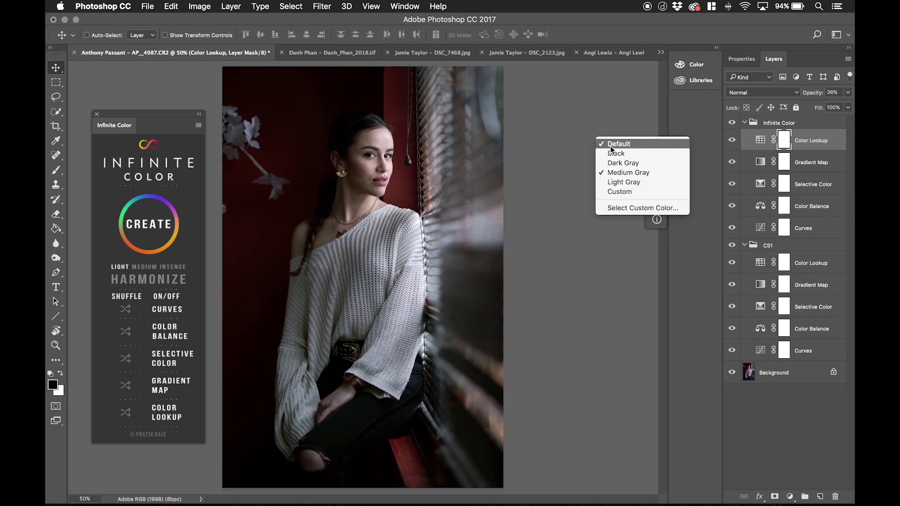
right_click(578, 149)
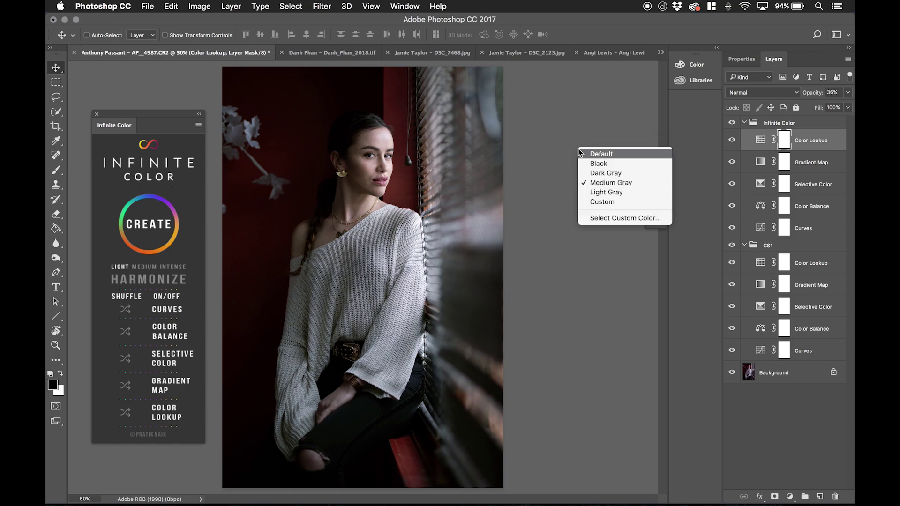
left_click(597, 164)
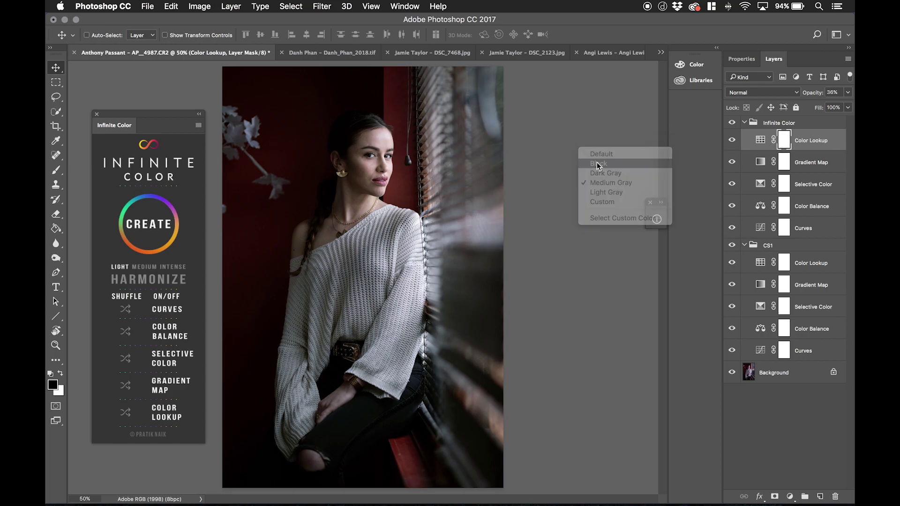
- Collapse both grade groups and toggle the Infinite Color grade to compare, leaving it on
left_click(732, 122)
left_click(733, 123)
left_click(732, 123)
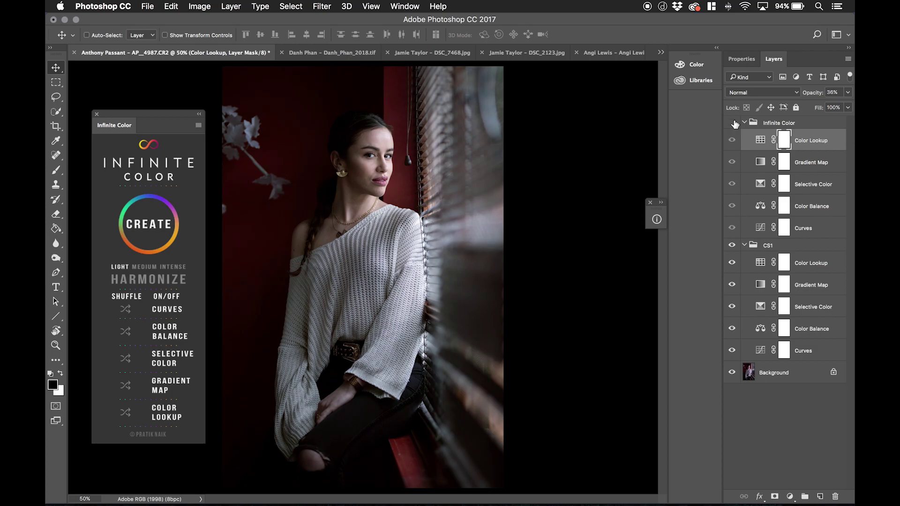
left_click(733, 123)
left_click(744, 123)
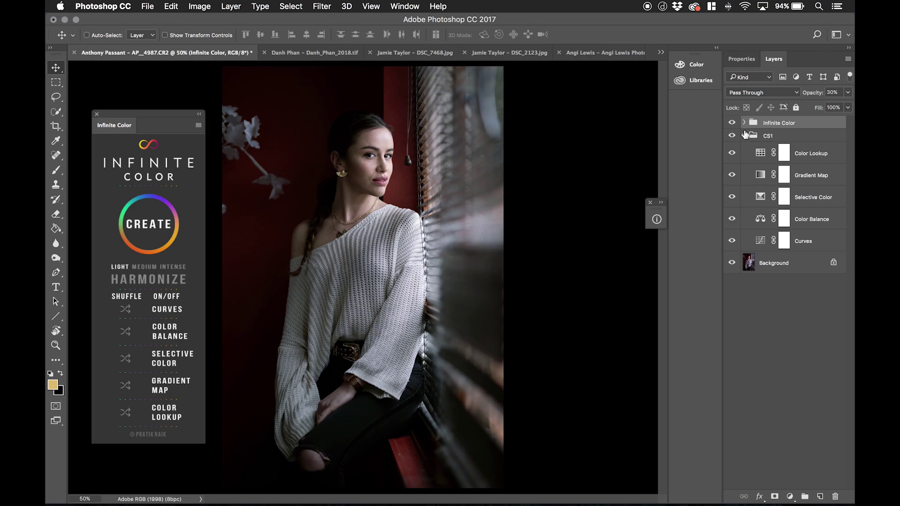
left_click(744, 135)
left_click(732, 123)
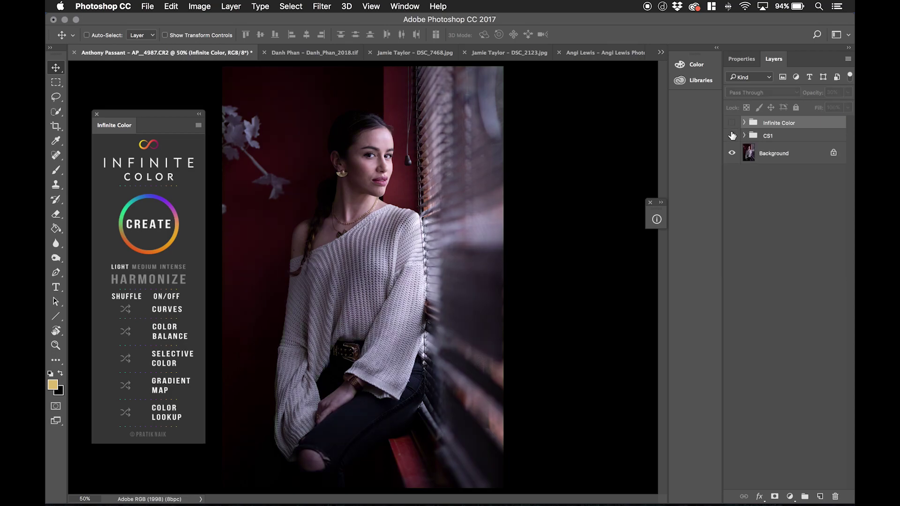
left_click(732, 123)
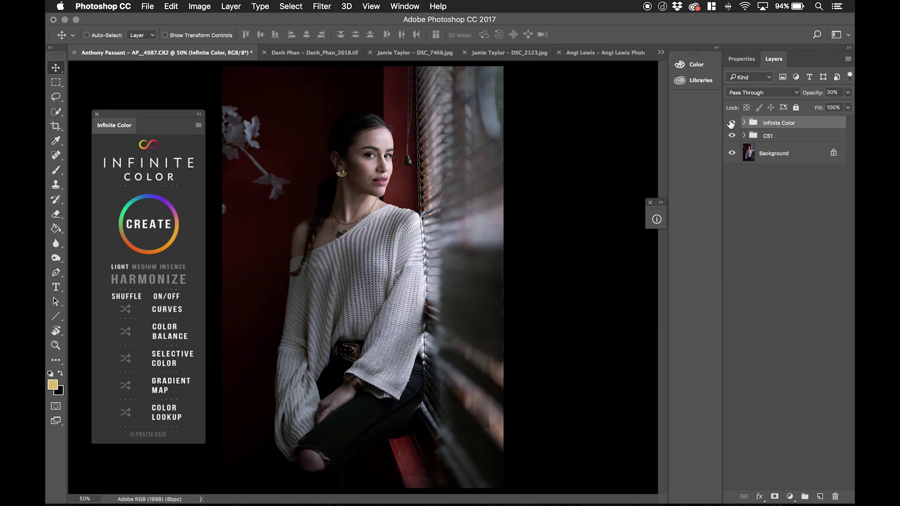
left_click(732, 124)
left_click(731, 123)
- Rename the upper group CS2, group it with CS1, and name the new group with the photographer's name
double_click(773, 122)
type("CS2")
key("Return")
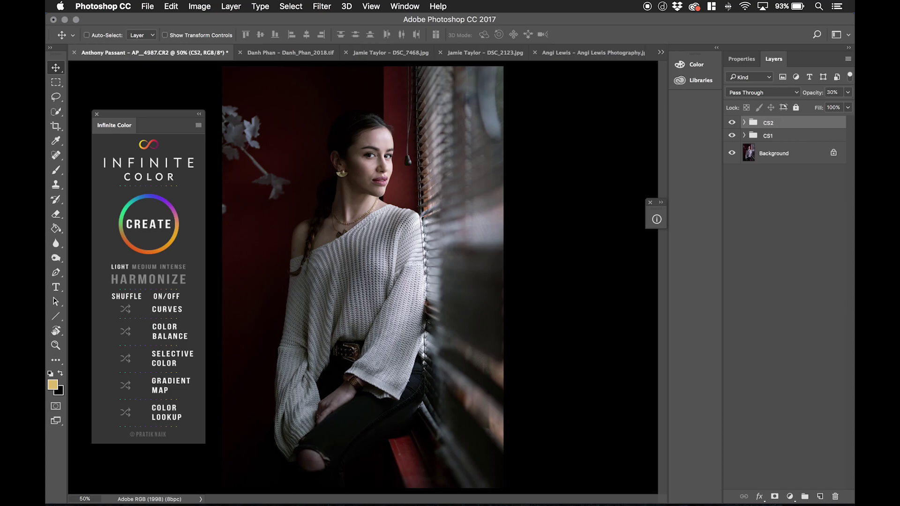
left_click(784, 136, "shift")
key("super+g")
double_click(769, 122)
type("Anthony Passan")
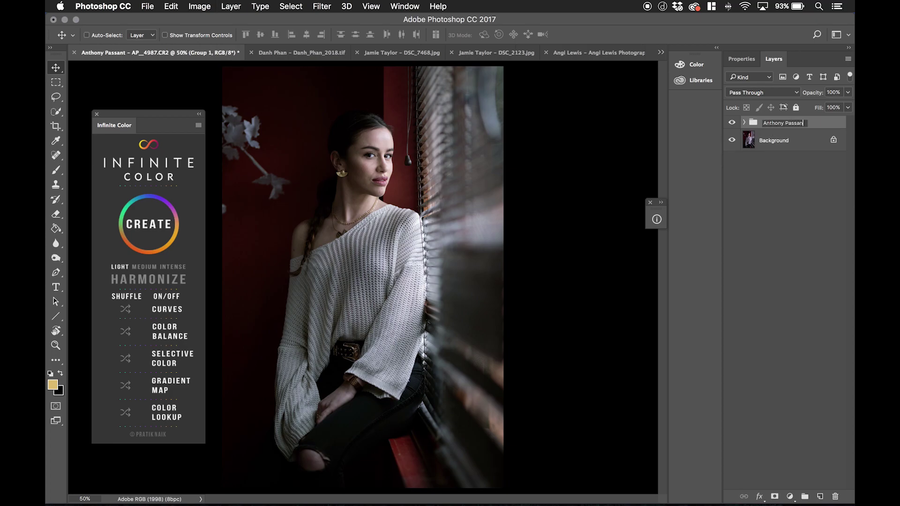
type("t")
key("Return")
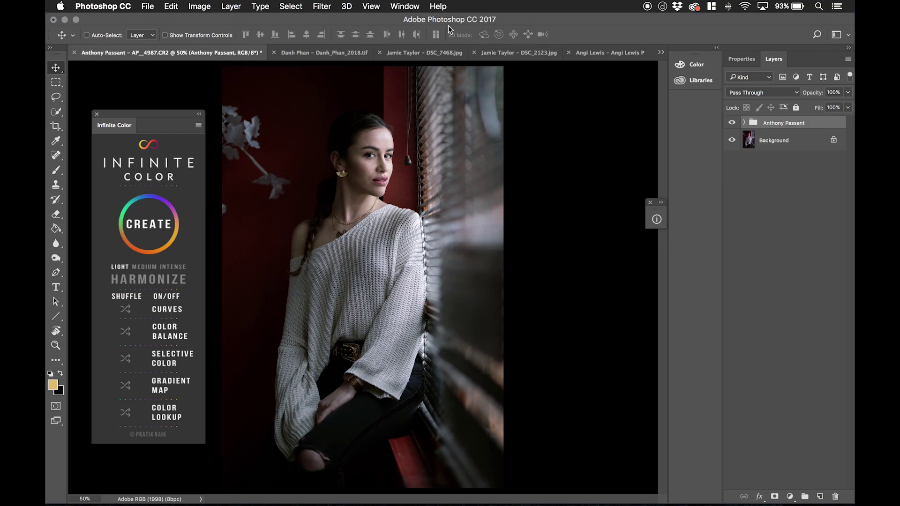
- Save the combined group to My Library, then delete it from the photo's layers
left_click(685, 80)
left_click_drag(764, 132, 591, 238)
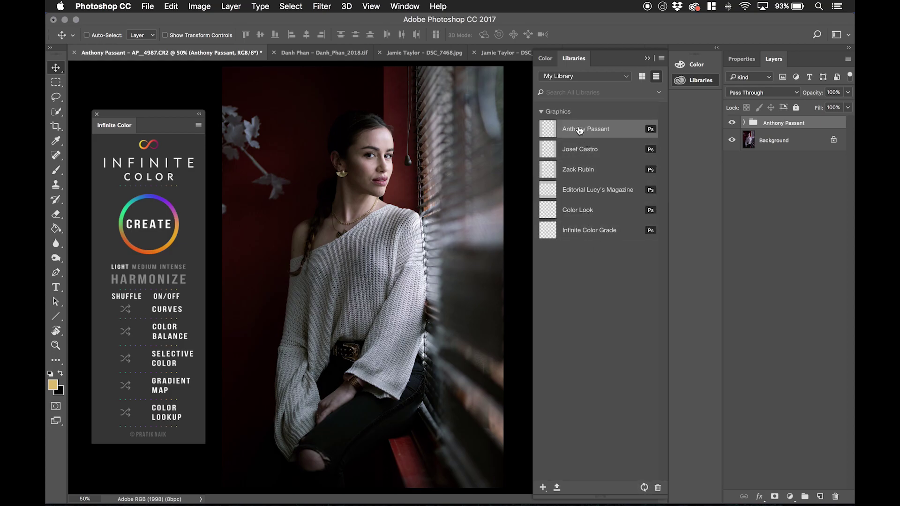
left_click_drag(777, 125, 833, 496)
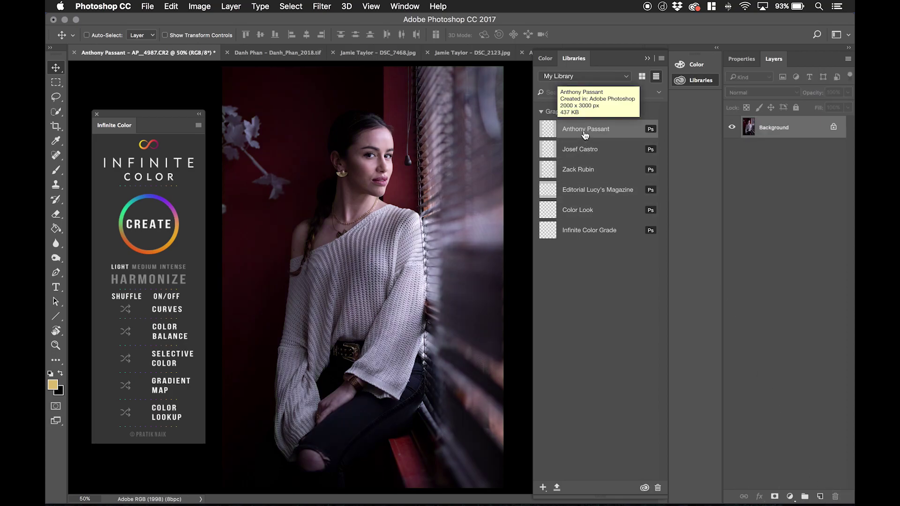
left_click_drag(585, 135, 780, 124)
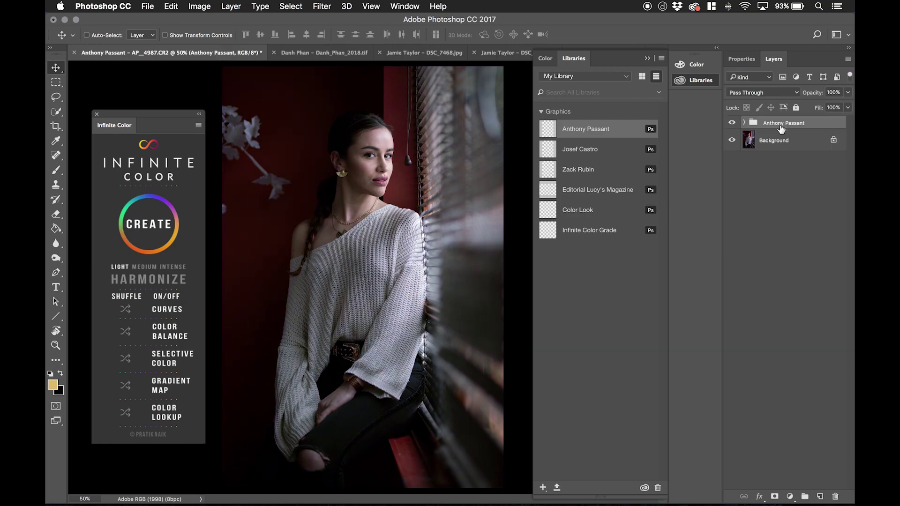
left_click(745, 123)
key("ctrl+z")
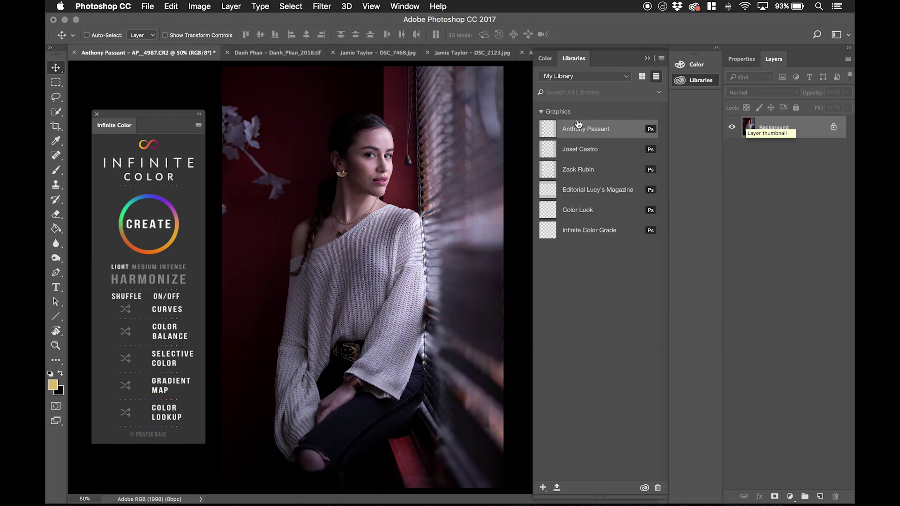
right_click(613, 130)
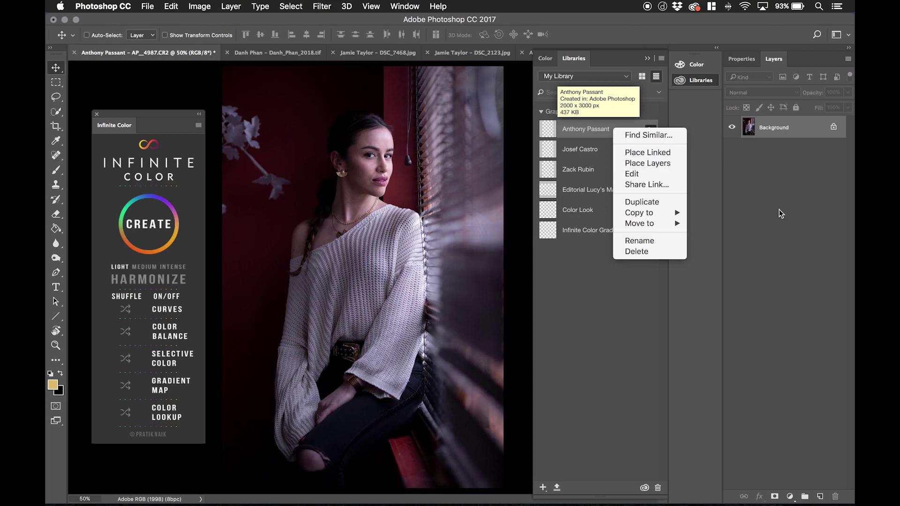
key("Escape")
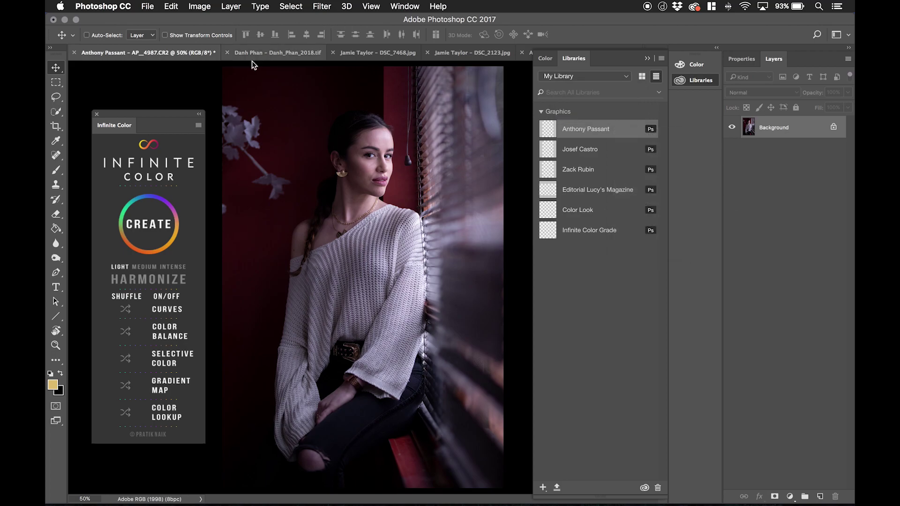
- Switch to the neon portrait, collapse its Dodge and Burn group and the Libraries, and fit it on screen
left_click(254, 56)
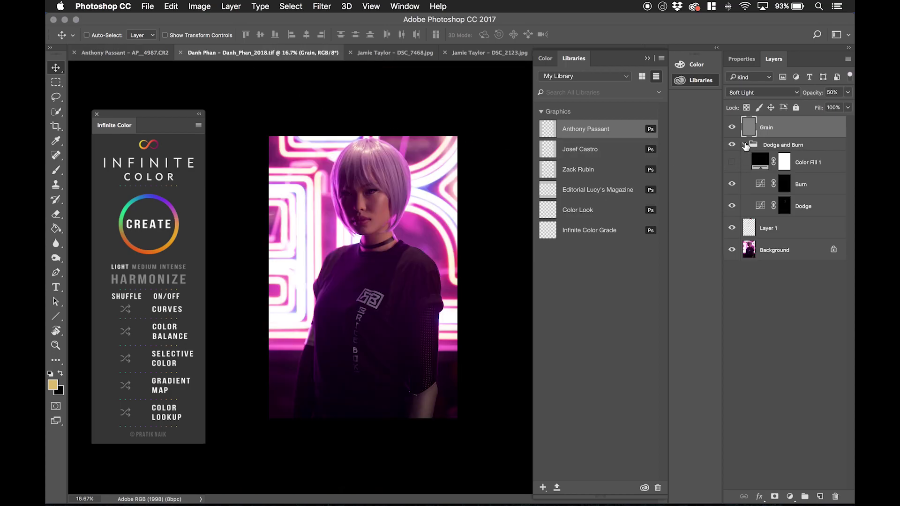
left_click(745, 145)
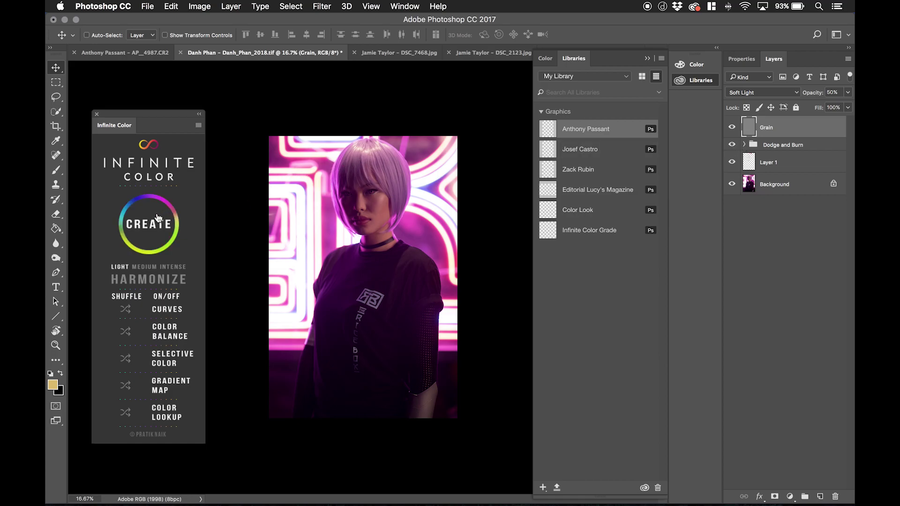
left_click(647, 58)
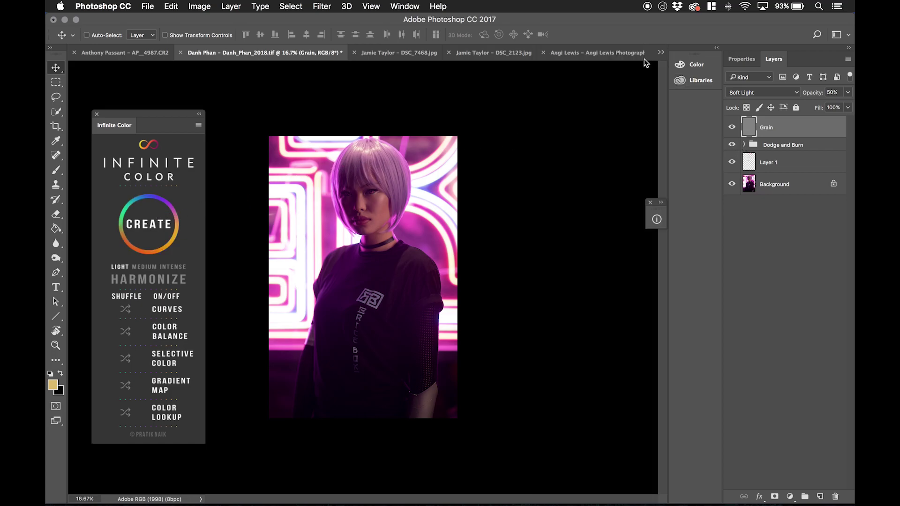
key("super+0")
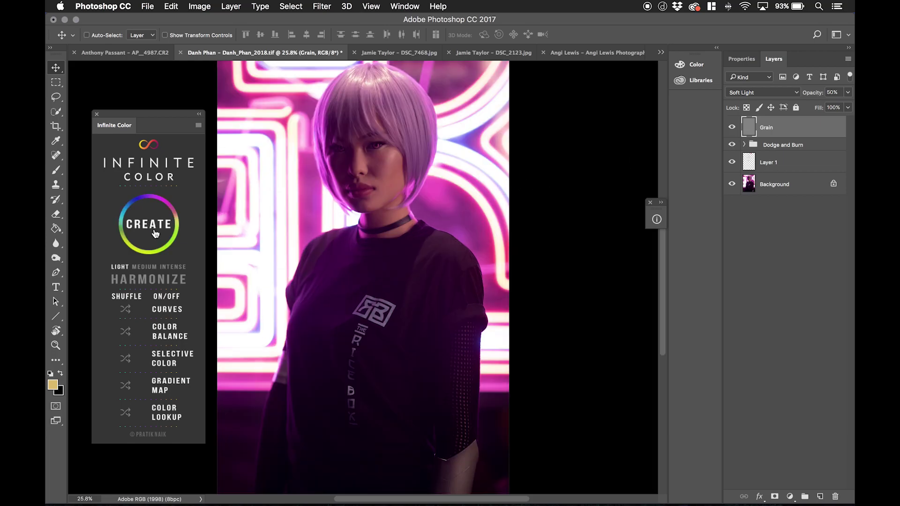
- Generate a Harmonize grade of Shadows, Midtones and Highlights layers and toggle it to compare
left_click(148, 284)
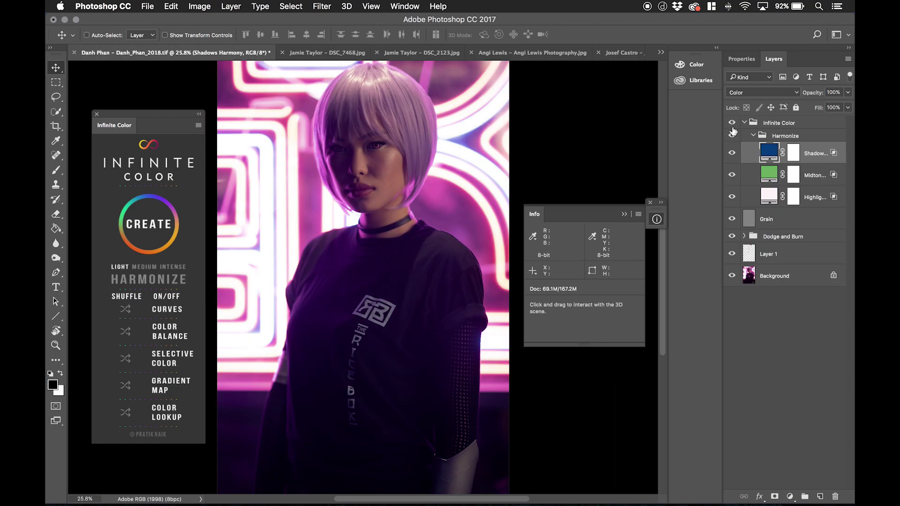
left_click(732, 136)
left_click(732, 136)
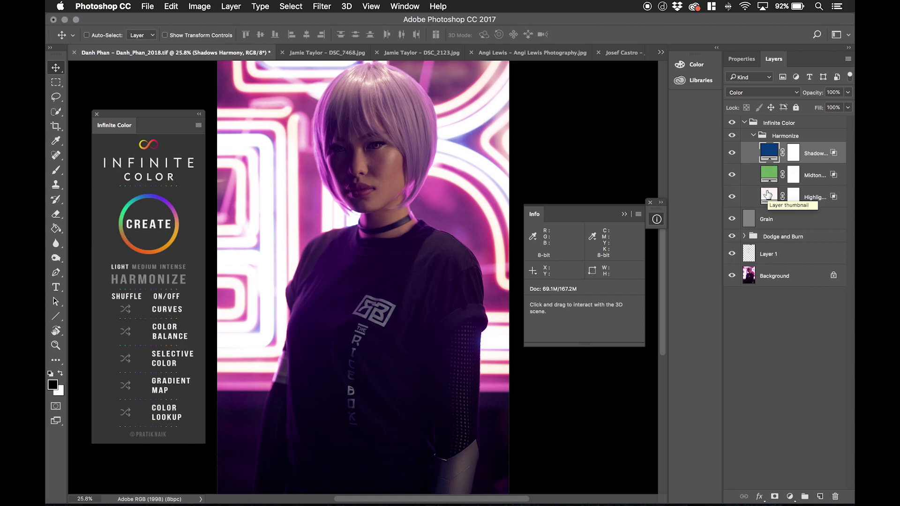
- Change the Shadows fill colour to lime green #a5e113 in the Color Picker
double_click(769, 151)
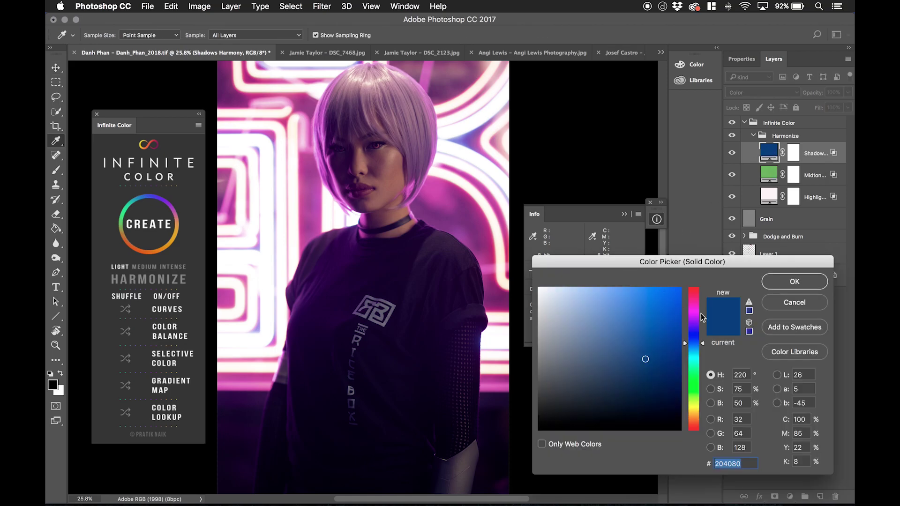
left_click(693, 357)
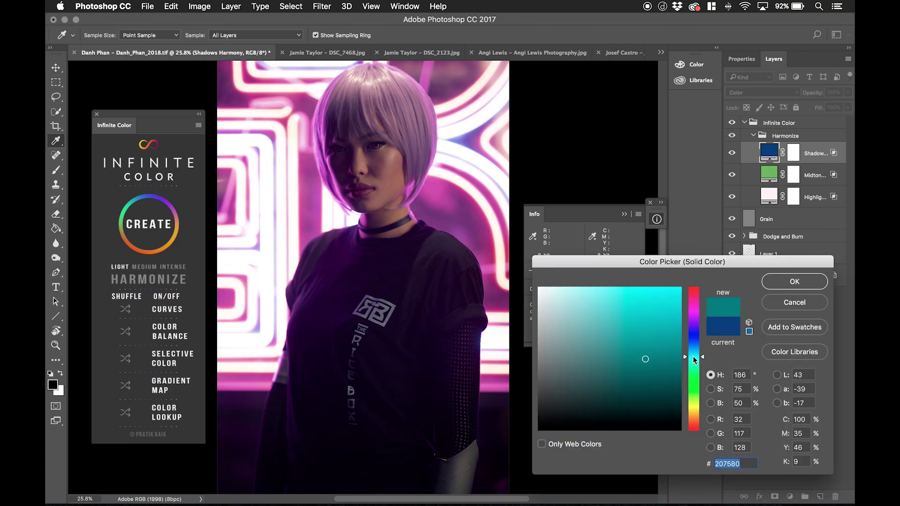
mouse_move(660, 370)
left_mouse_down()
mouse_move(660, 313)
mouse_move(669, 303)
left_mouse_up()
left_click_drag(690, 379, 693, 401)
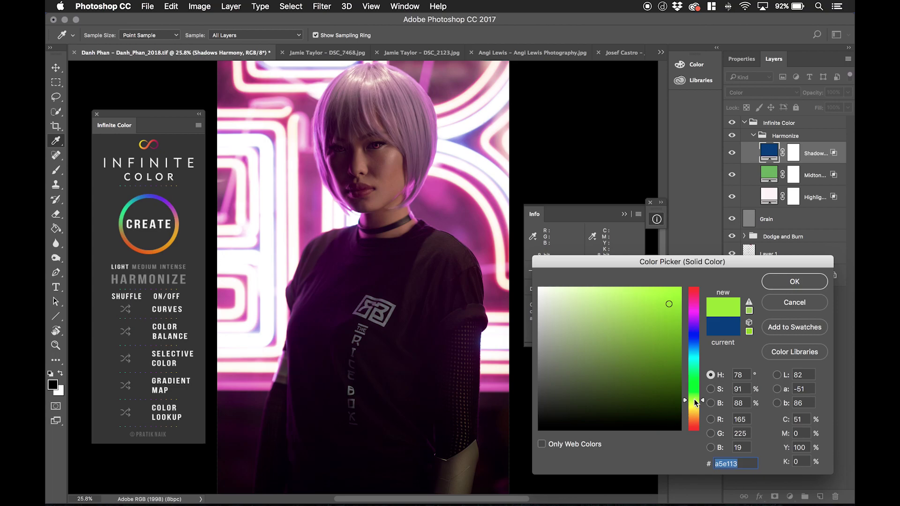
left_click(793, 282)
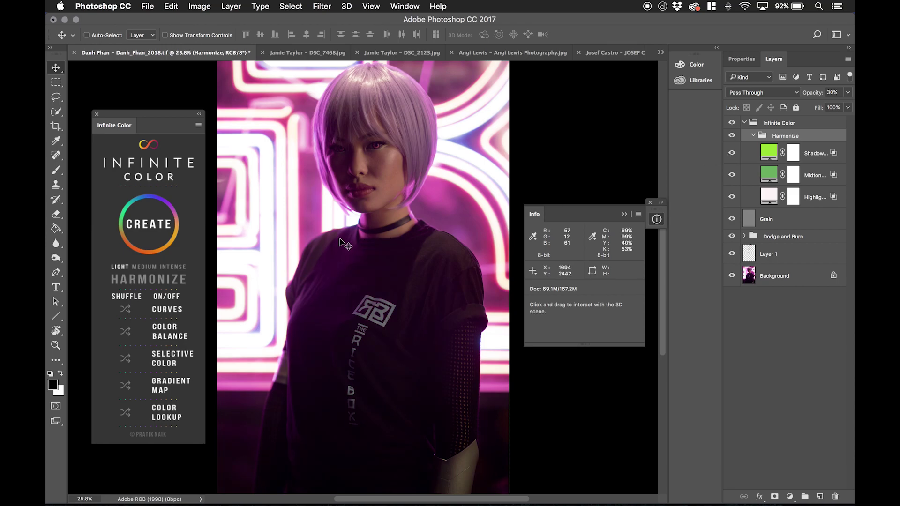
- Undo the last change so the Shadows colour returns to dark blue
left_click(814, 96)
mouse_move(813, 96)
left_mouse_down()
mouse_move(853, 91)
mouse_move(806, 95)
left_mouse_up()
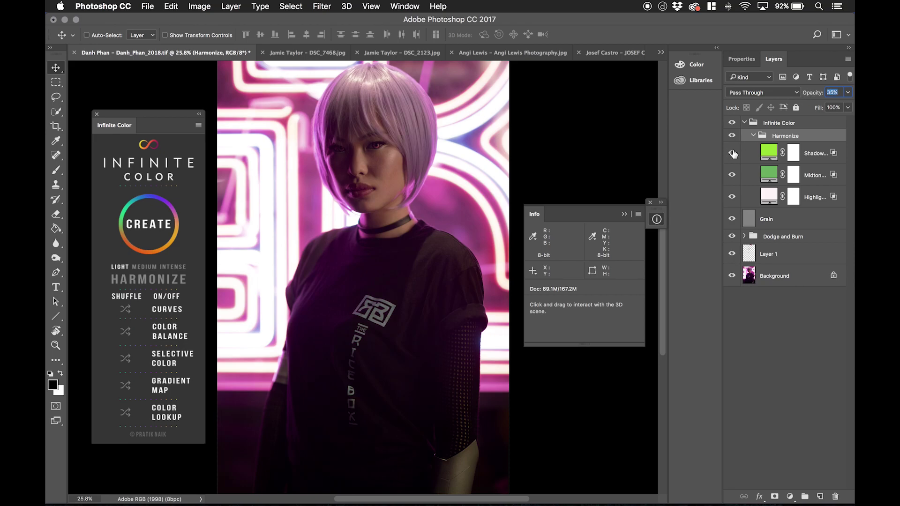
key("super+z")
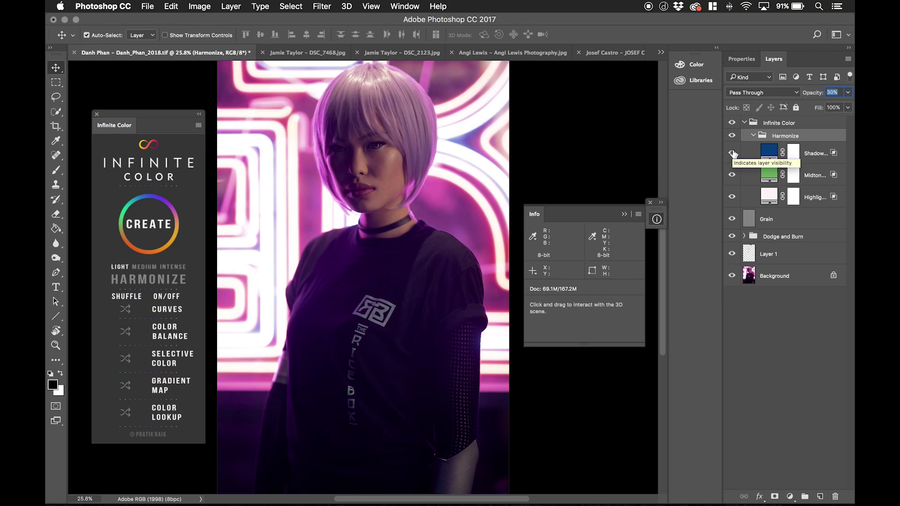
- Lower the Shadows colour layer to 32% opacity
left_click(733, 153)
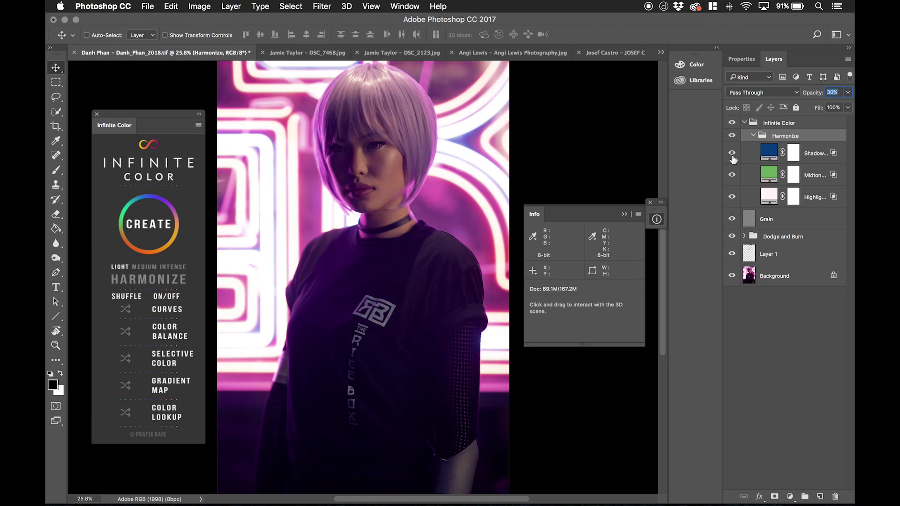
left_click(816, 153)
left_click_drag(819, 95, 758, 94)
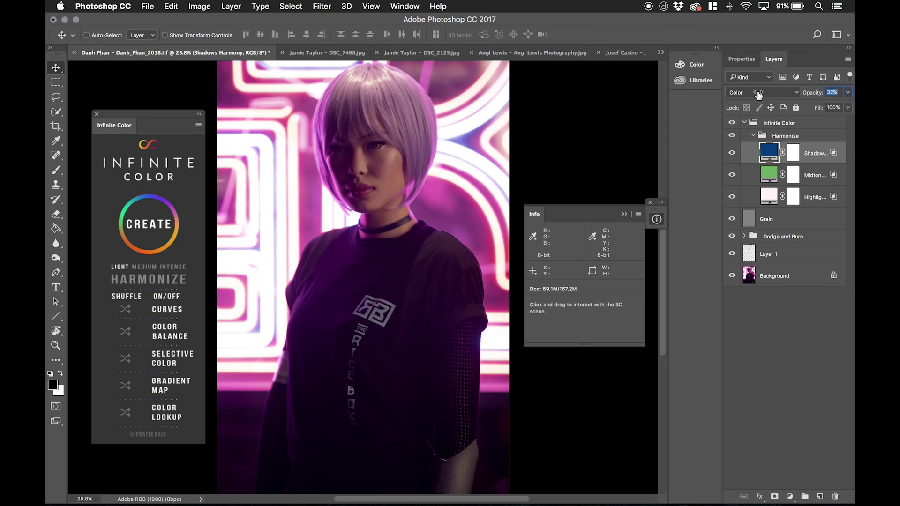
- Rename the Infinite Color group to C1
left_click(787, 127)
double_click(788, 125)
type("c")
key("Return")
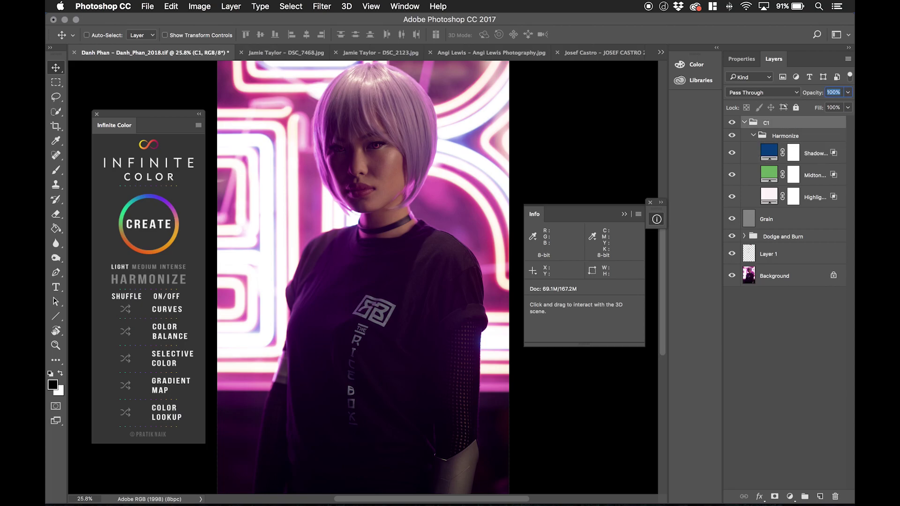
- Create a new Infinite Color grade and toggle it on and off to compare the portrait
left_click(156, 229)
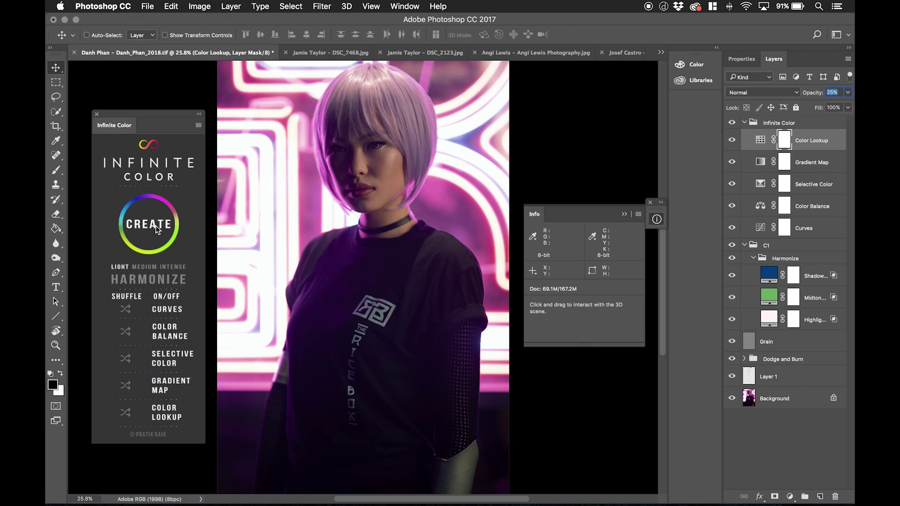
left_click(732, 123)
left_click(733, 124)
key("super+minus")
key("super+minus")
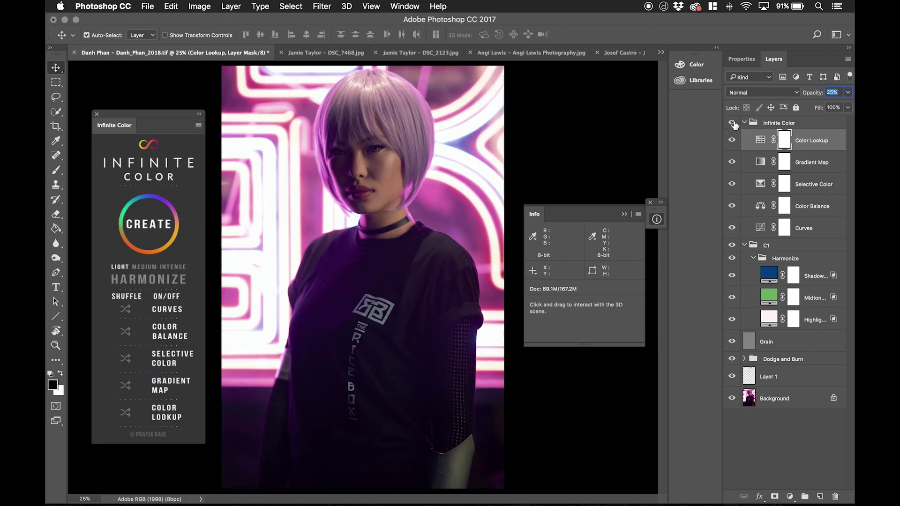
left_click(733, 124)
left_click(733, 123)
left_click(734, 124)
left_click(734, 123)
left_click(733, 124)
left_click(733, 124)
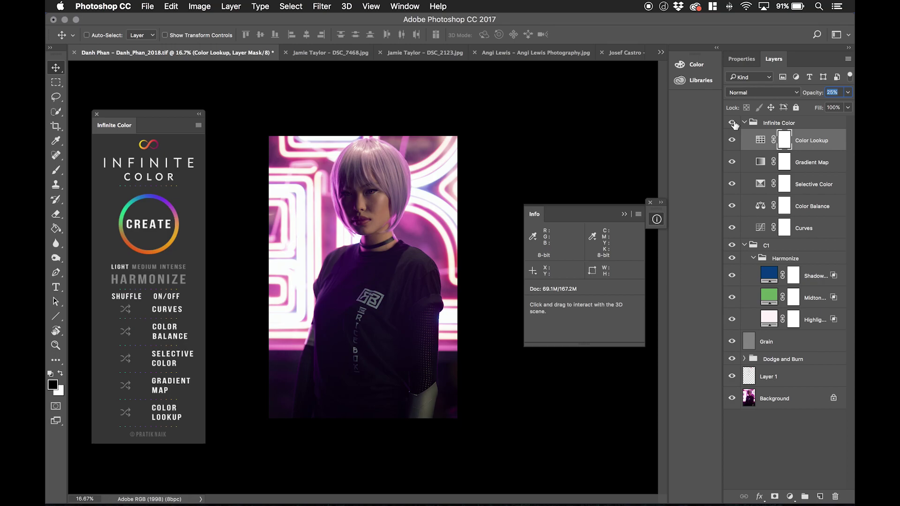
left_click(734, 124)
left_click(734, 124)
left_click(734, 124)
left_click(734, 123)
- Set the new Infinite Color group to 51% opacity and collapse both grade groups
left_click(778, 122)
left_click_drag(813, 95, 787, 96)
left_click(734, 124)
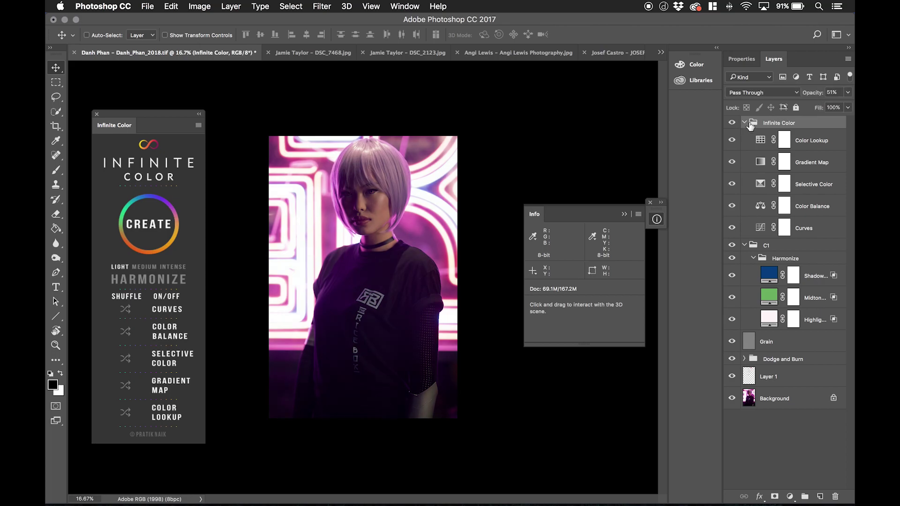
left_click(743, 122)
left_click(744, 136)
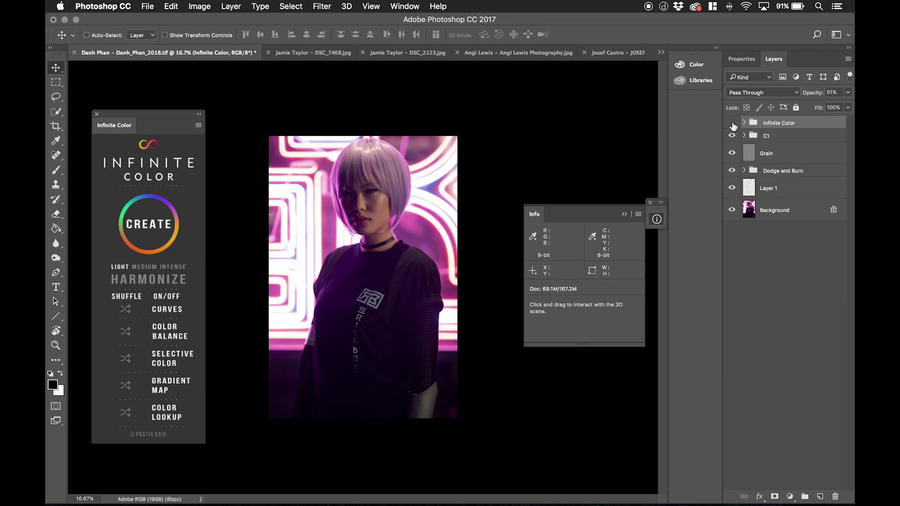
- Compare the graded portrait against the untouched Background photo
left_click(731, 122)
left_click(732, 124)
key("super+plus")
left_click(731, 210, "alt")
left_click(732, 211, "alt")
left_click(732, 211, "alt")
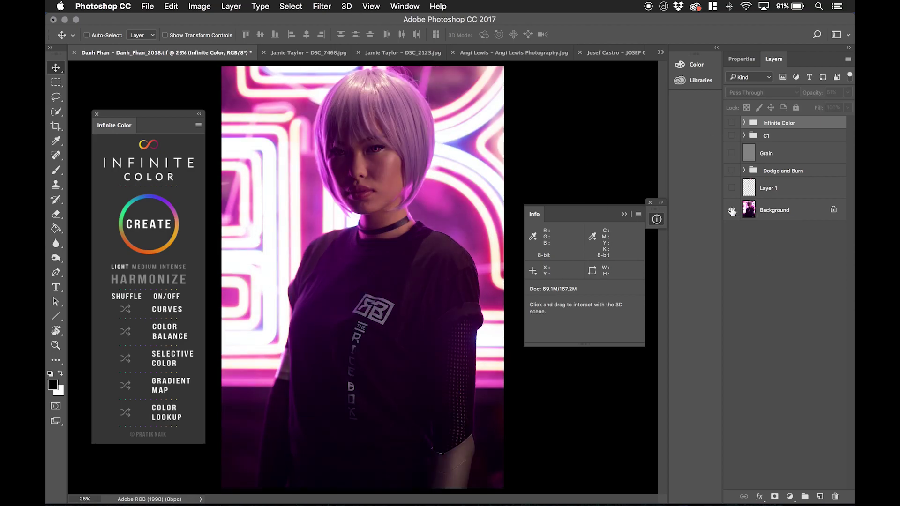
left_click(731, 210, "alt")
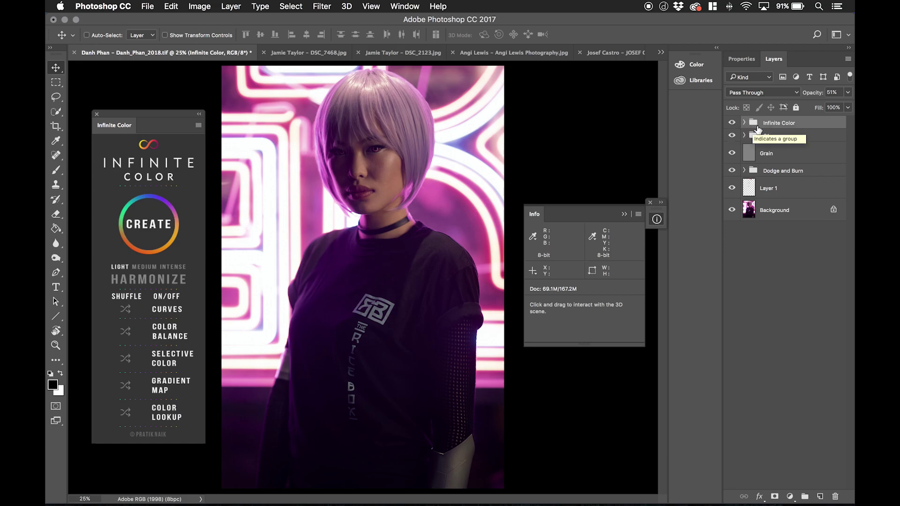
- Rename the top Infinite Color group to C2
double_click(774, 124)
type("C2")
key("Return")
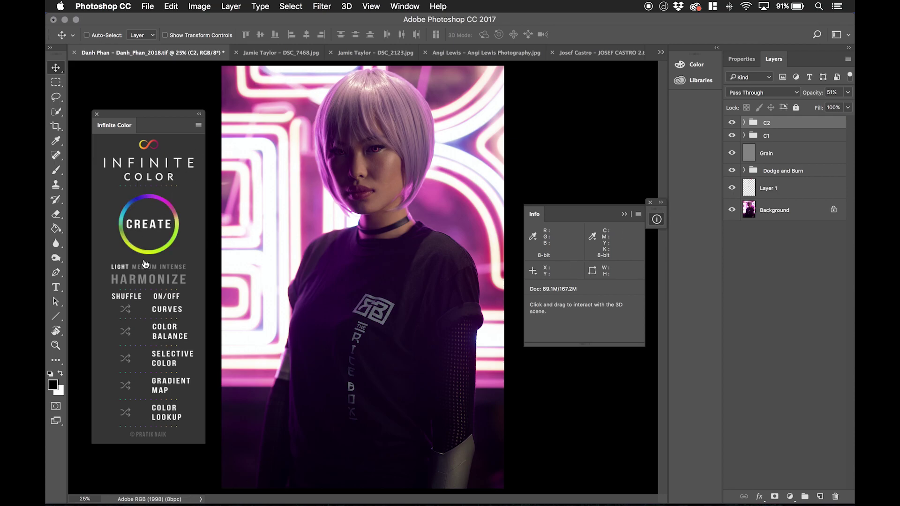
- Create a third Infinite Color grade and toggle it to compare the portrait
left_click(152, 226)
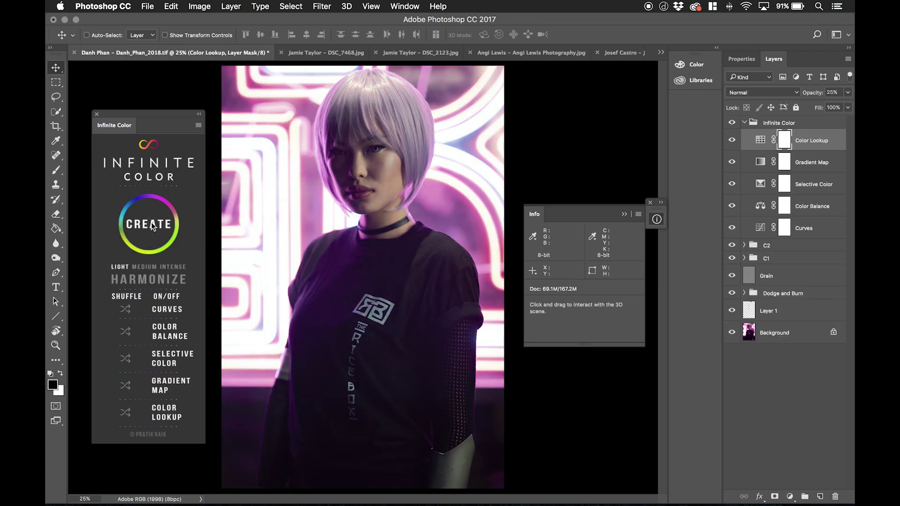
left_click(732, 124)
left_click(732, 124)
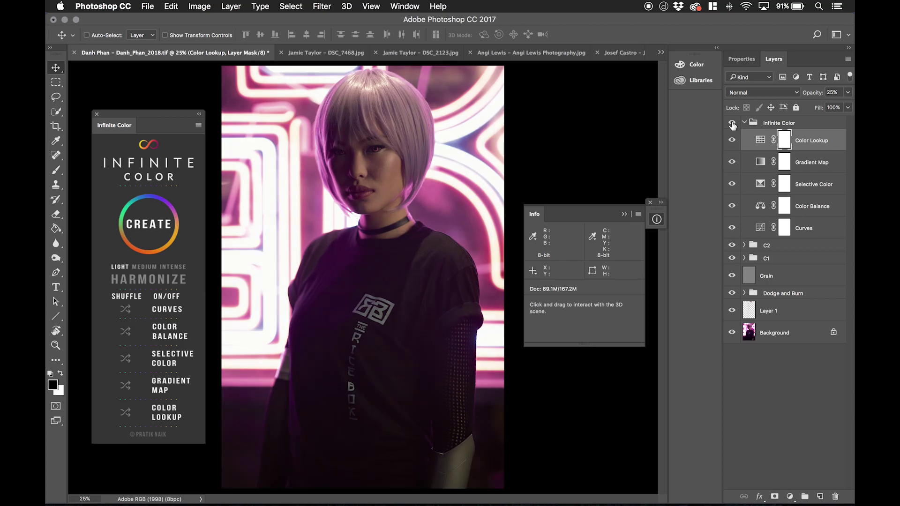
key("super+minus")
left_click(732, 123)
left_click(732, 123)
left_click(732, 123)
left_click(732, 123)
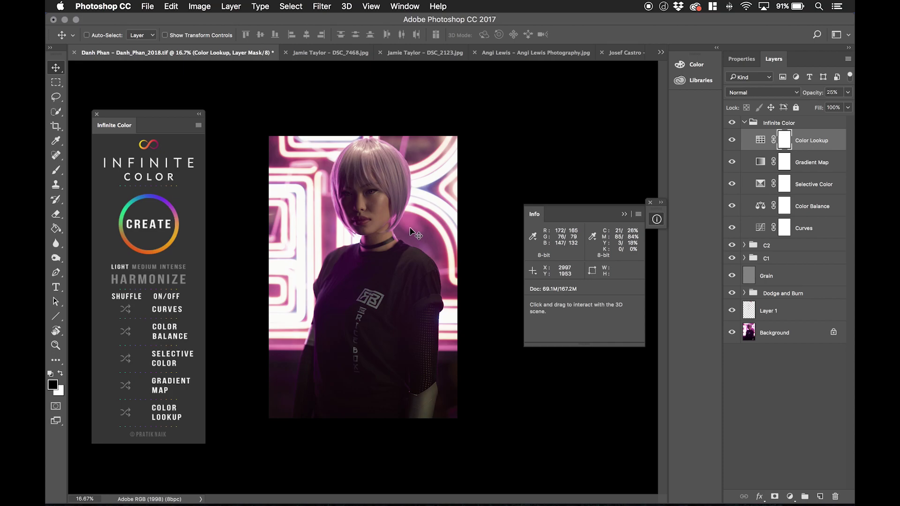
left_click(732, 123)
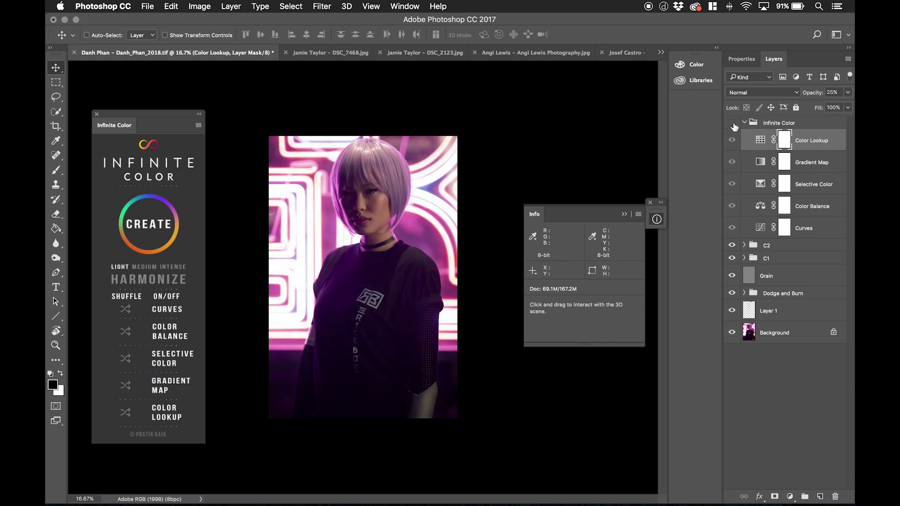
left_click(732, 123)
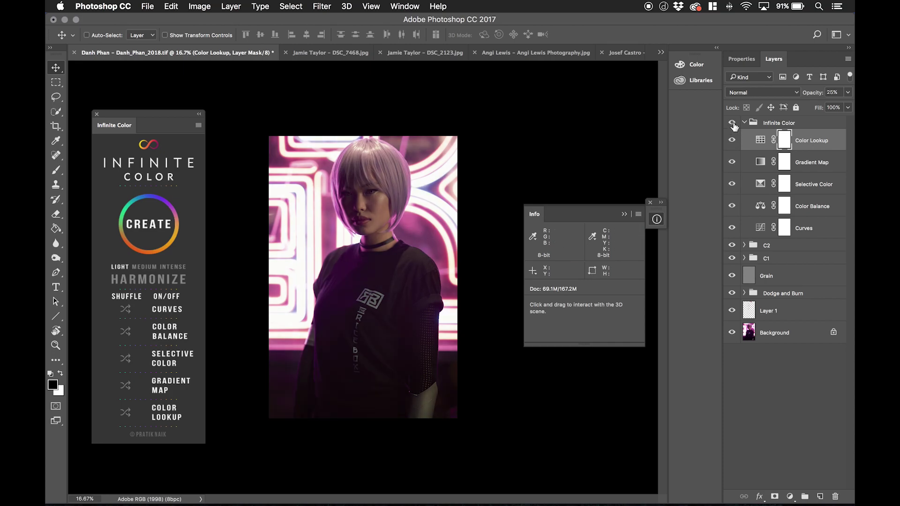
- Set the new group to 48% opacity, rename it C3, and collapse it
left_click(771, 124)
mouse_move(815, 93)
left_mouse_down()
mouse_move(708, 96)
mouse_move(816, 95)
left_mouse_up()
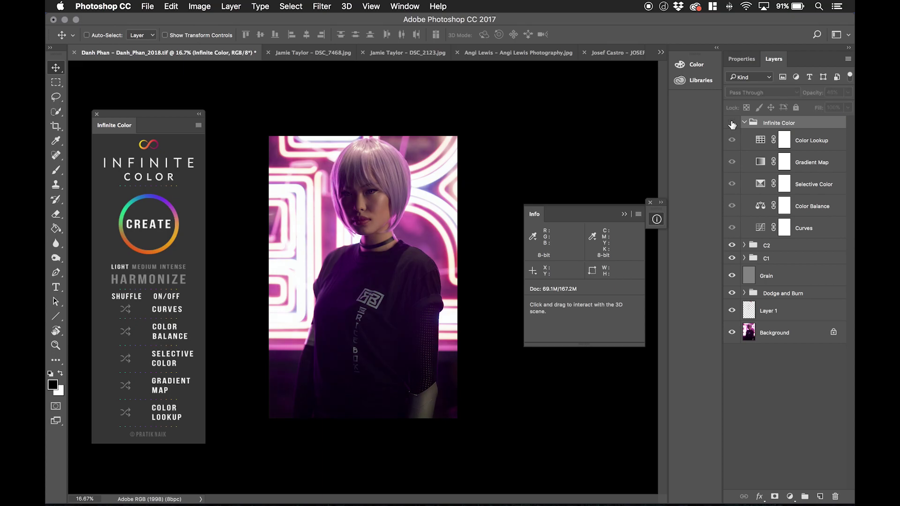
double_click(779, 124)
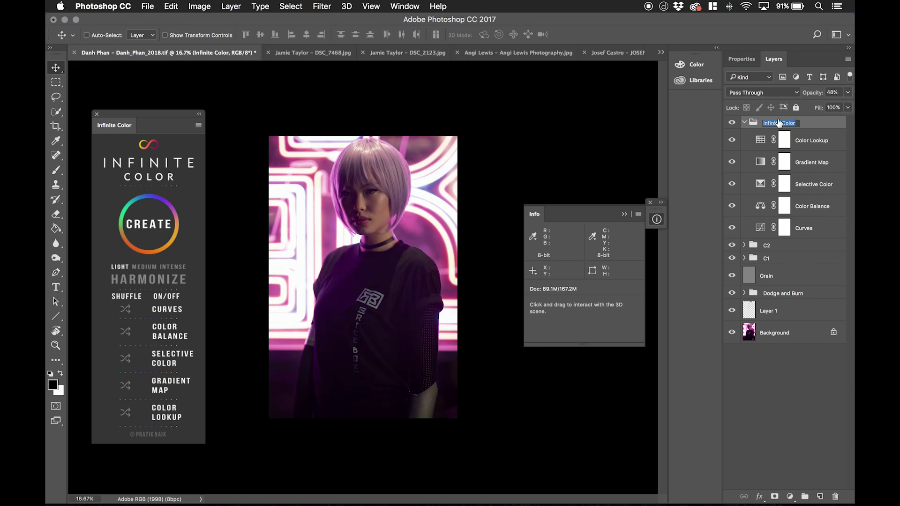
type("C3")
key("Return")
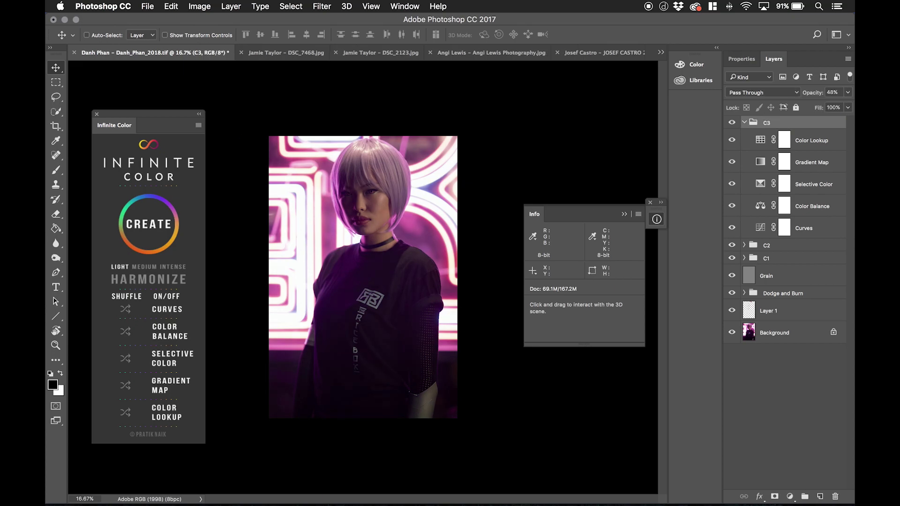
left_click(744, 122)
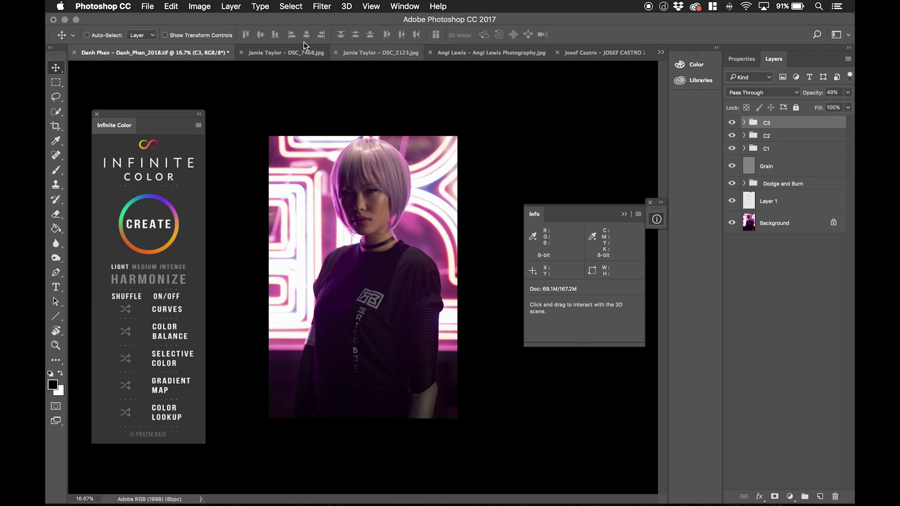
- Switch to DSC_7468.jpg, add an Infinite Color grade, and compare it with the original
left_click(279, 55)
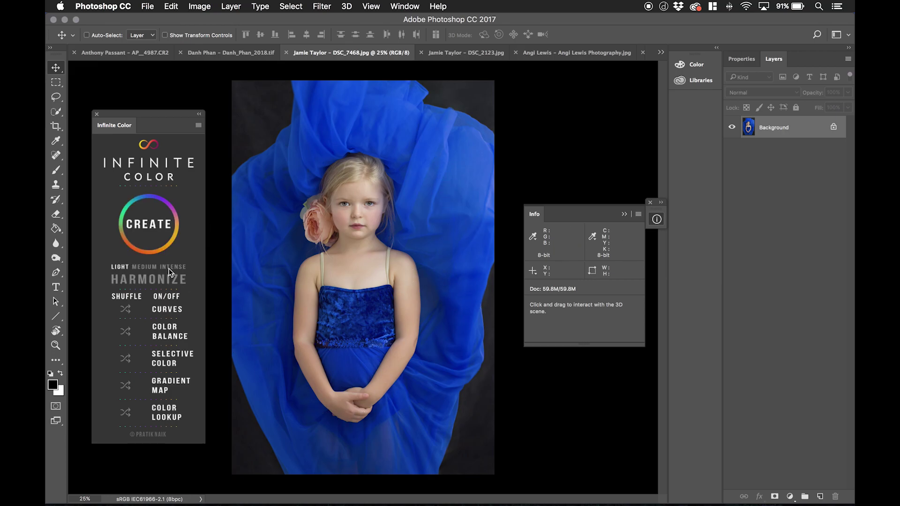
left_click(155, 233)
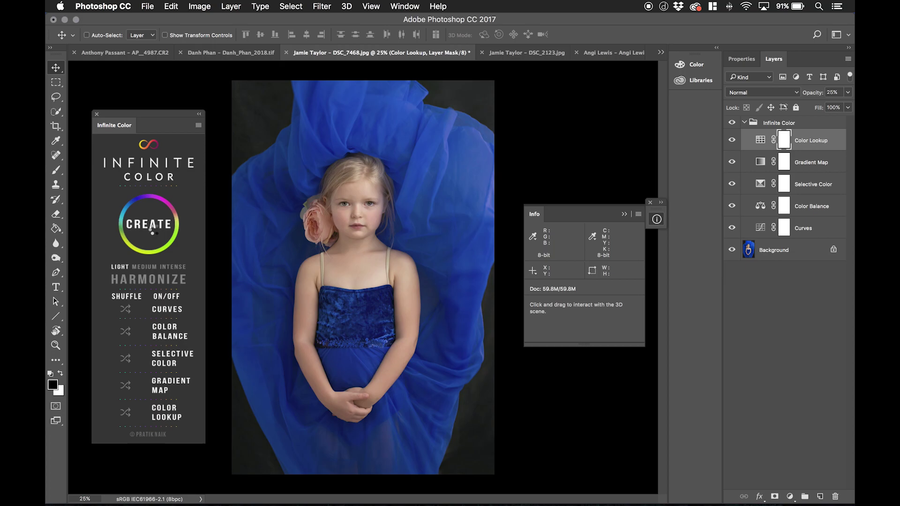
left_click(732, 124)
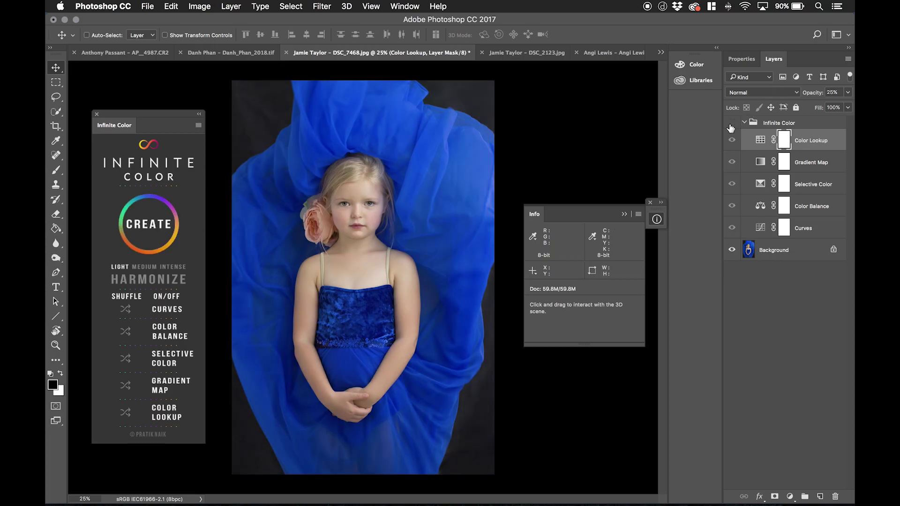
left_click(731, 124)
left_click(731, 123)
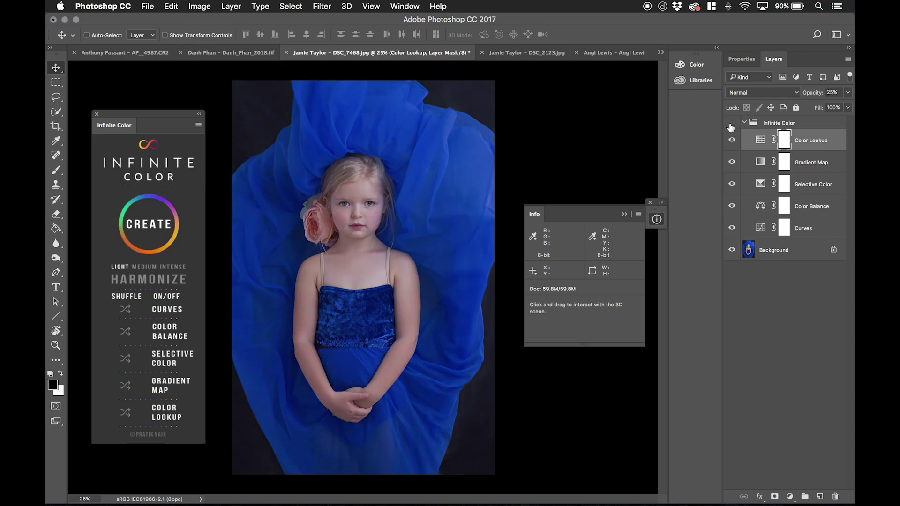
left_click(731, 124)
left_click(732, 124)
left_click(731, 123)
- Rename the first grade group C1 and hide it
double_click(780, 123)
type("c")
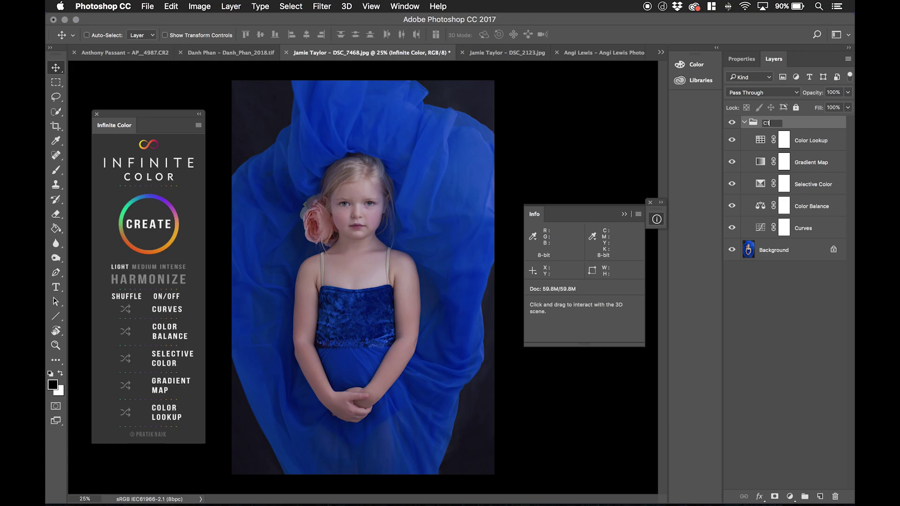
key("Return")
left_click(731, 123)
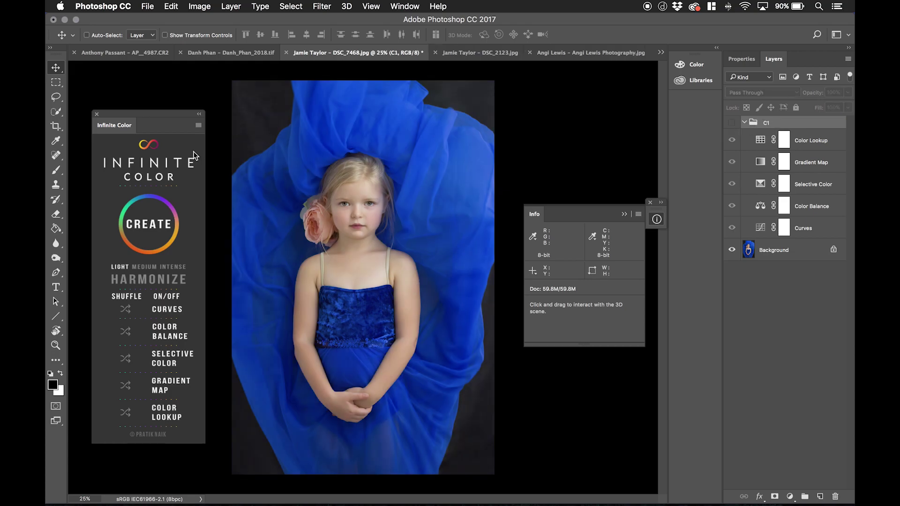
- Add a second Infinite Color grade, compare it on and off, and collapse it
left_click(149, 223)
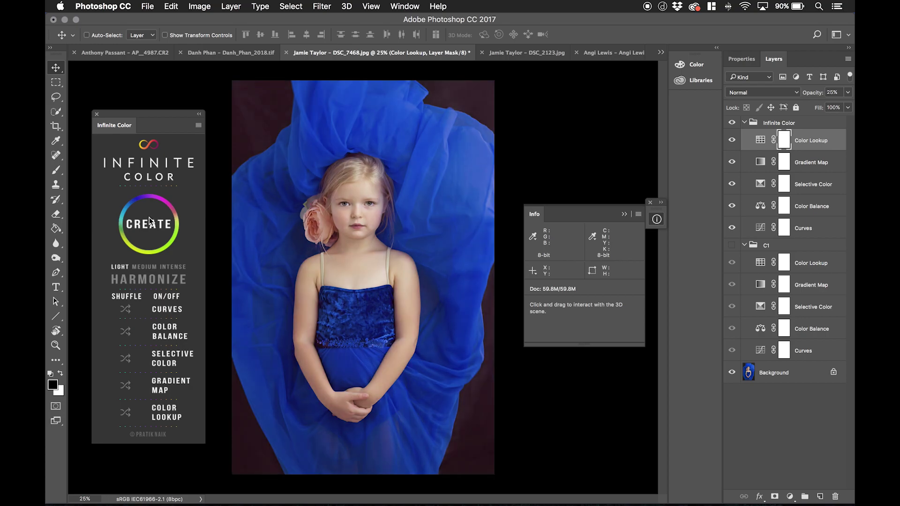
left_click(732, 123)
left_click(732, 124)
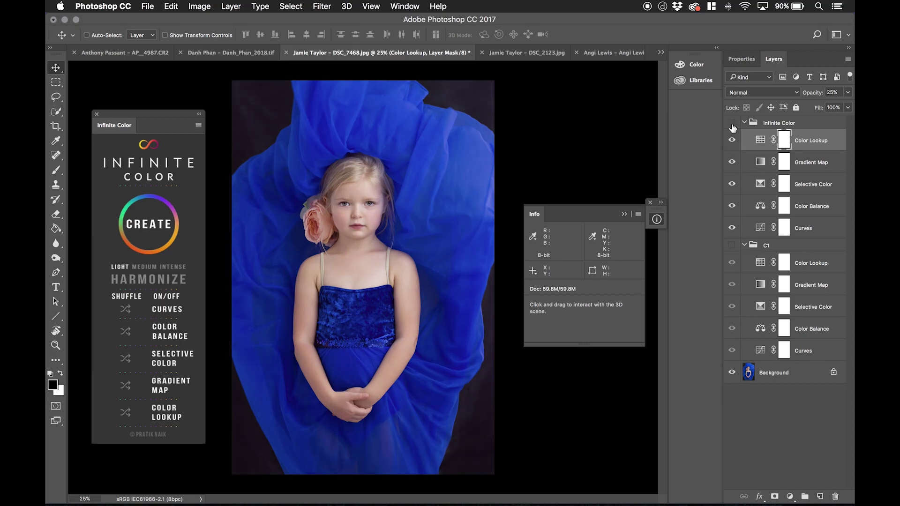
left_click(732, 124)
left_click(732, 124)
left_click(732, 124)
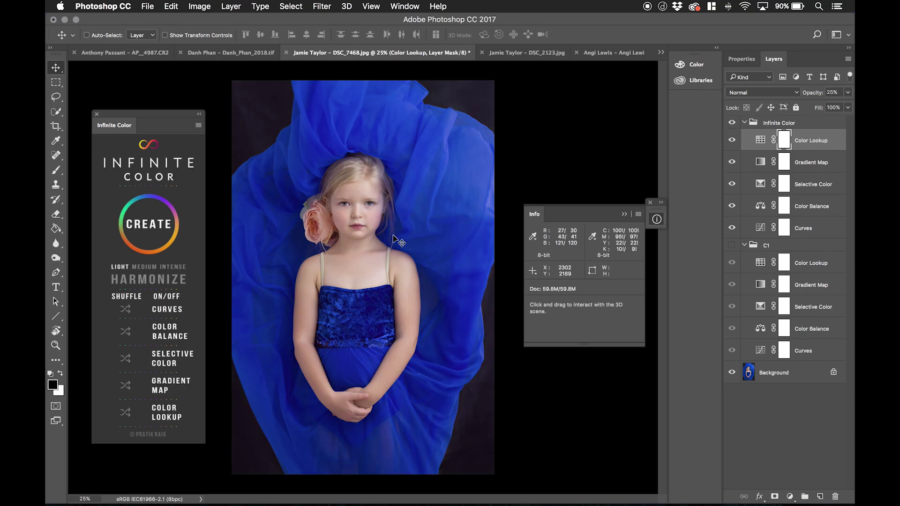
left_click(731, 124)
left_click(732, 124)
left_click(732, 123)
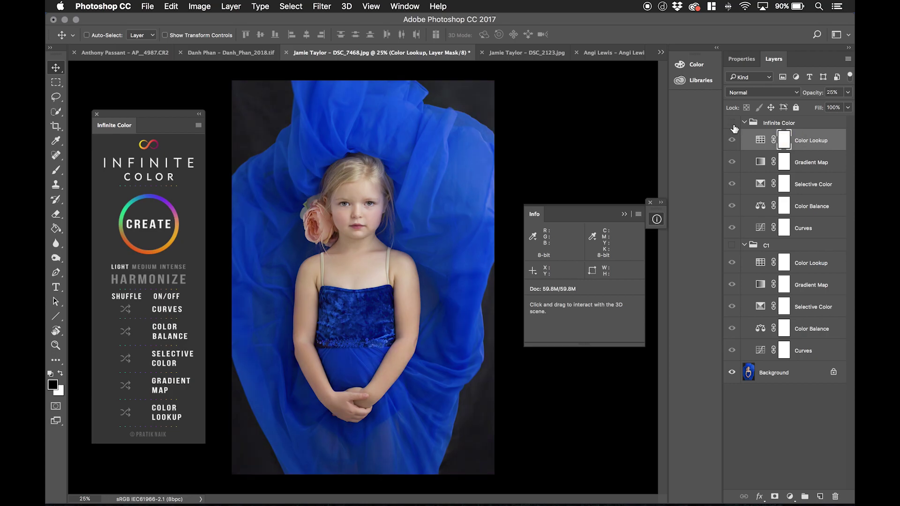
left_click(733, 124)
left_click(733, 124)
left_click(732, 123)
left_click(745, 123)
double_click(764, 122)
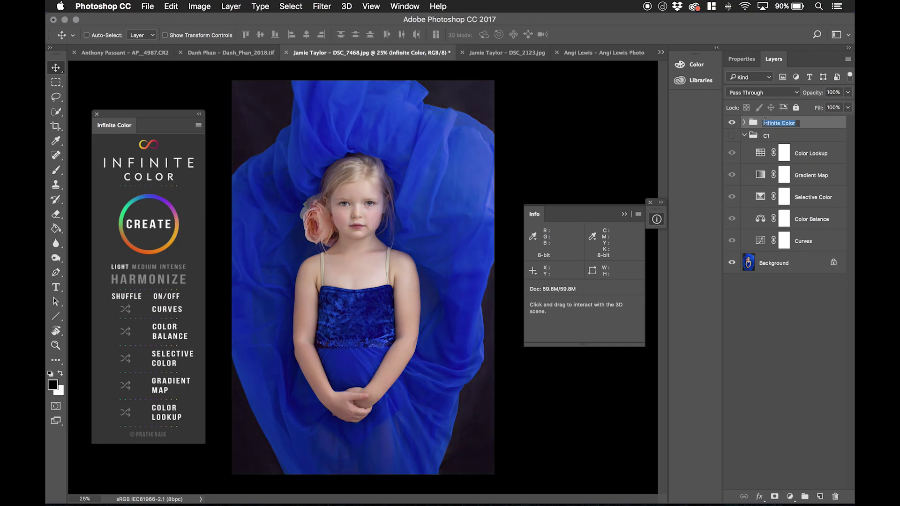
type("C2")
key("Return")
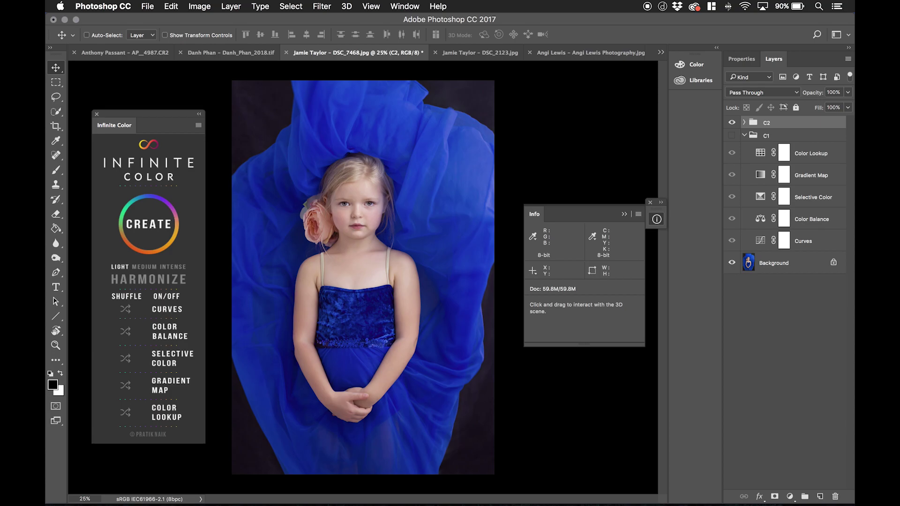
left_click(732, 122)
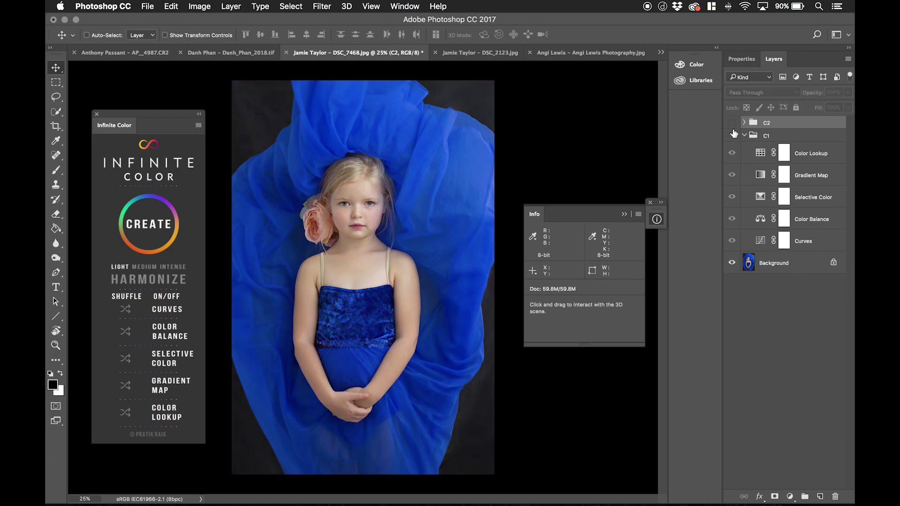
left_click(732, 136)
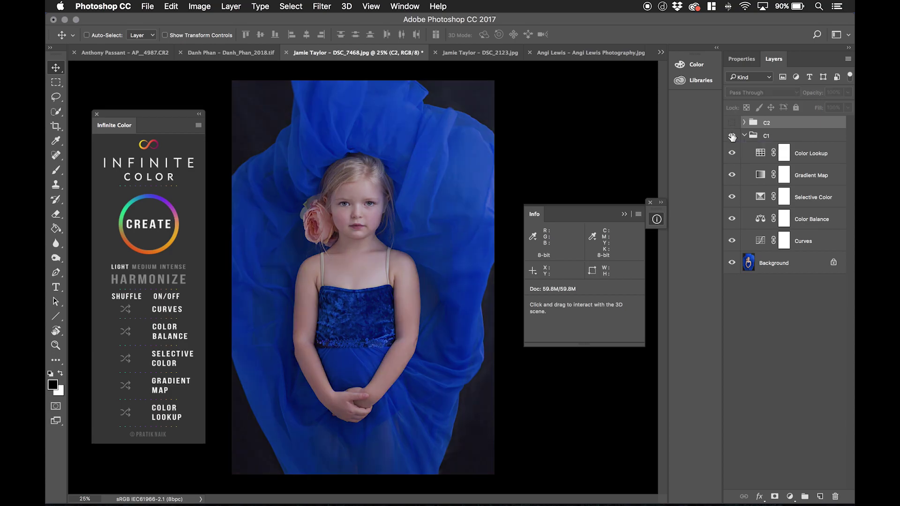
left_click(732, 136)
left_click(732, 123)
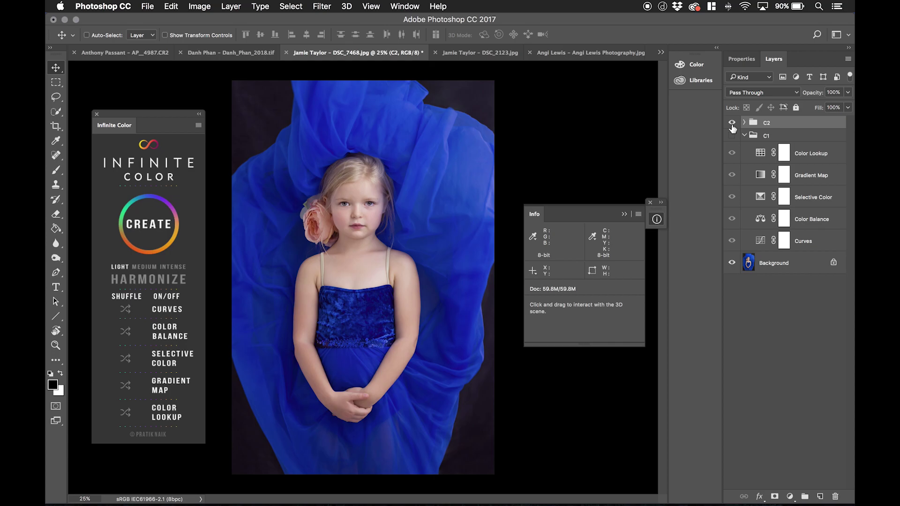
left_click(732, 136)
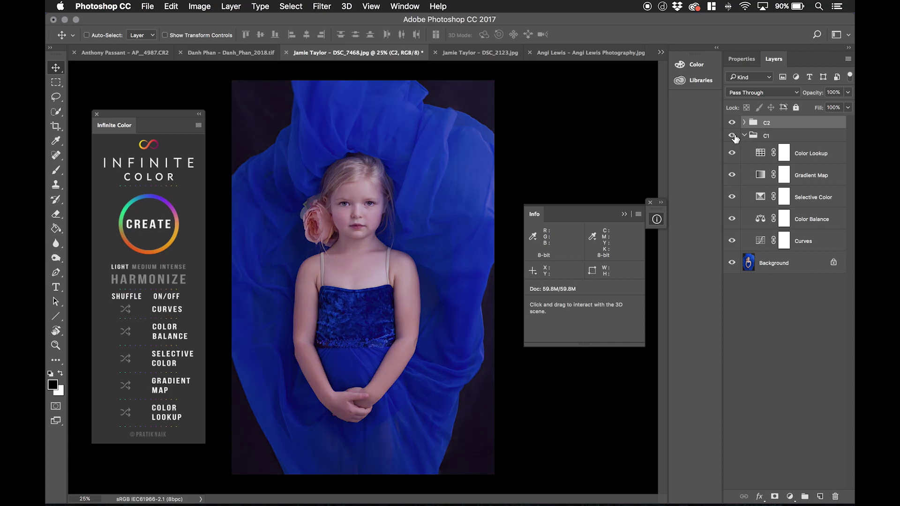
left_click(745, 136)
left_click(781, 135)
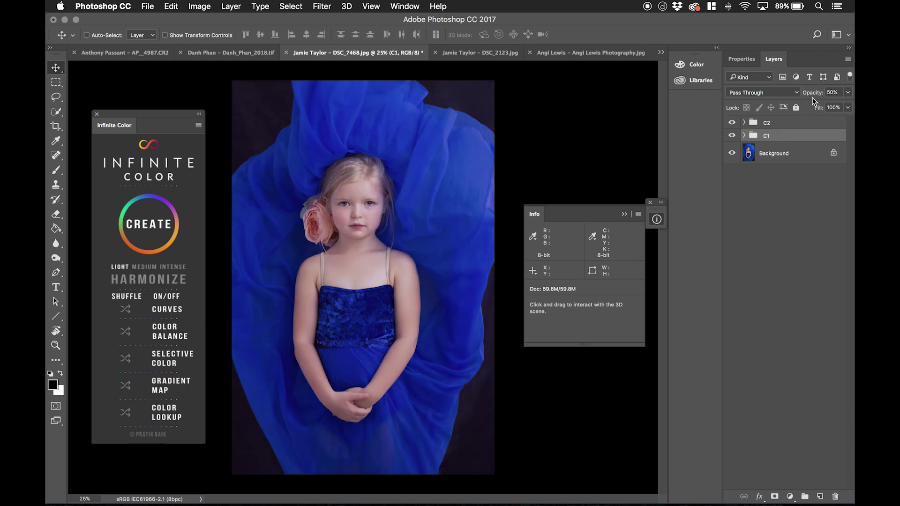
left_click(770, 124)
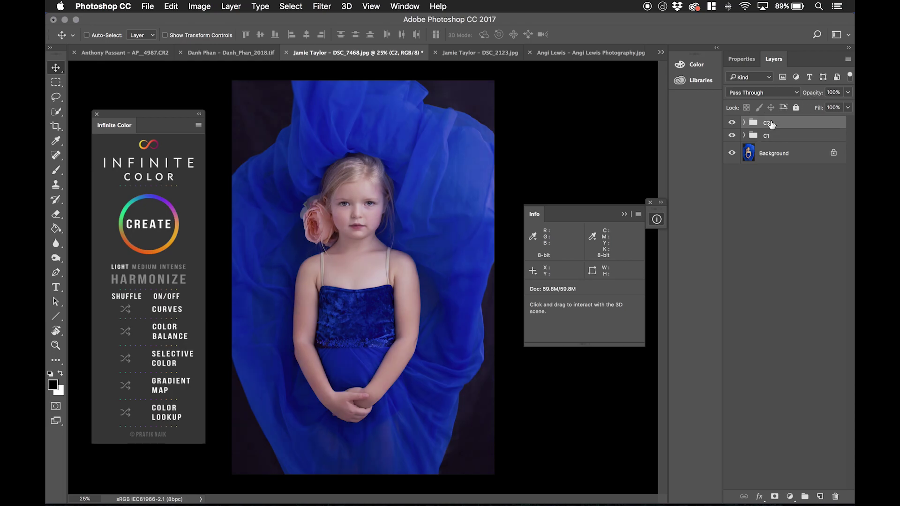
left_click(732, 136)
left_click(732, 123)
left_click(732, 150, "alt")
left_click(732, 152, "alt")
left_click(732, 155, "alt")
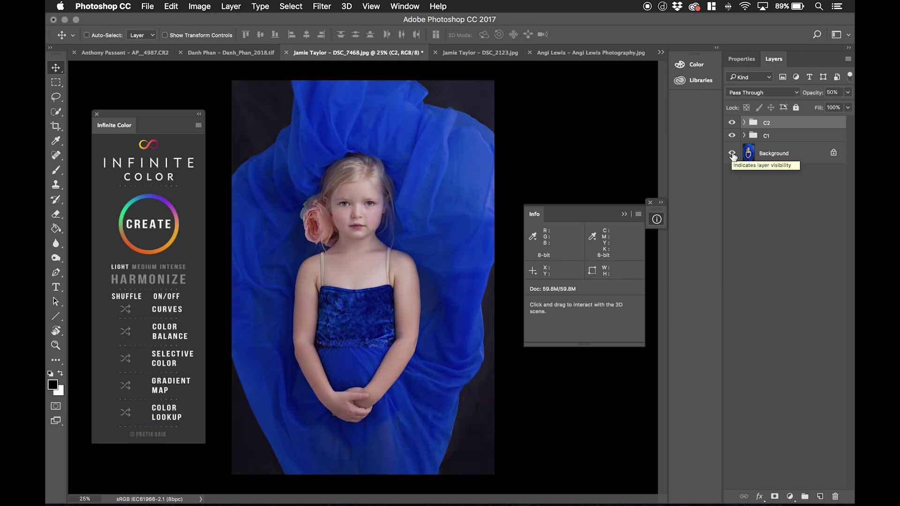
key("super+minus")
left_click(733, 155, "alt")
left_click(732, 155, "alt")
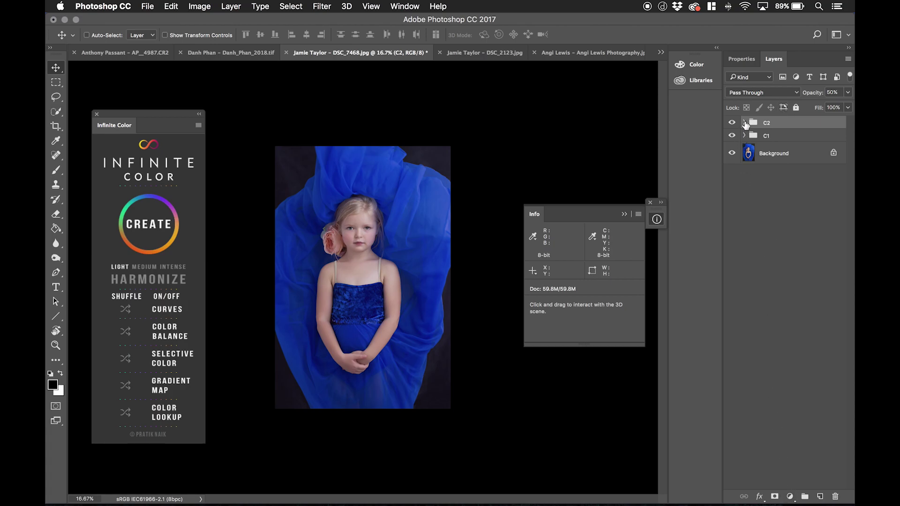
- Add a Curves layer atop C2 lifting the highlights, input 65 to output 75
left_click(744, 123)
left_click(806, 142)
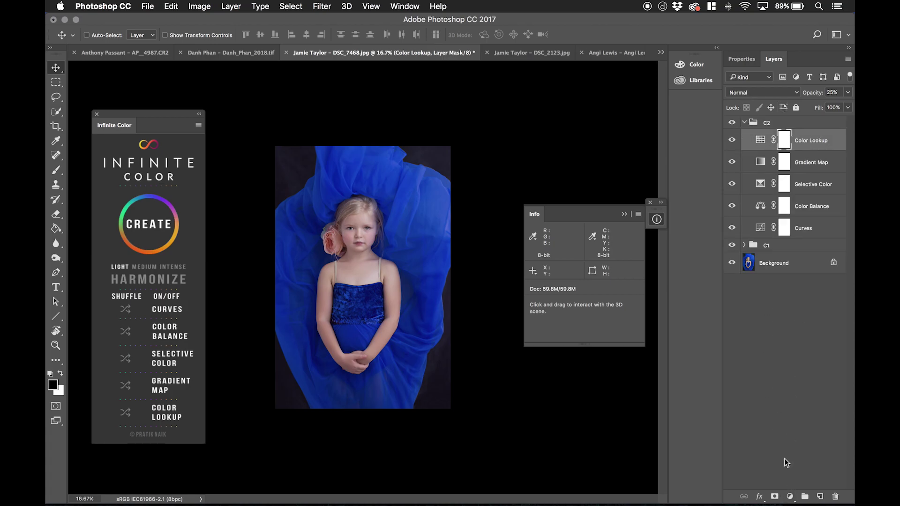
left_click(790, 497)
left_click(802, 336)
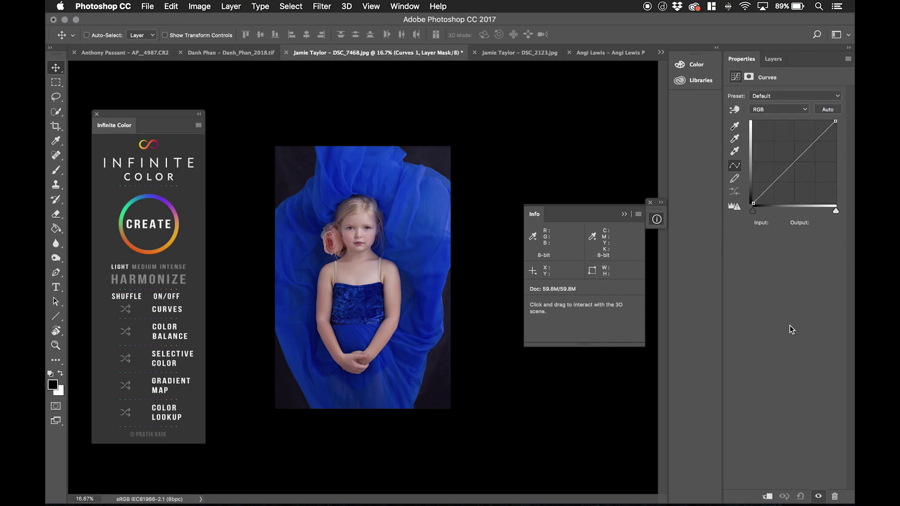
left_click_drag(813, 139, 814, 136)
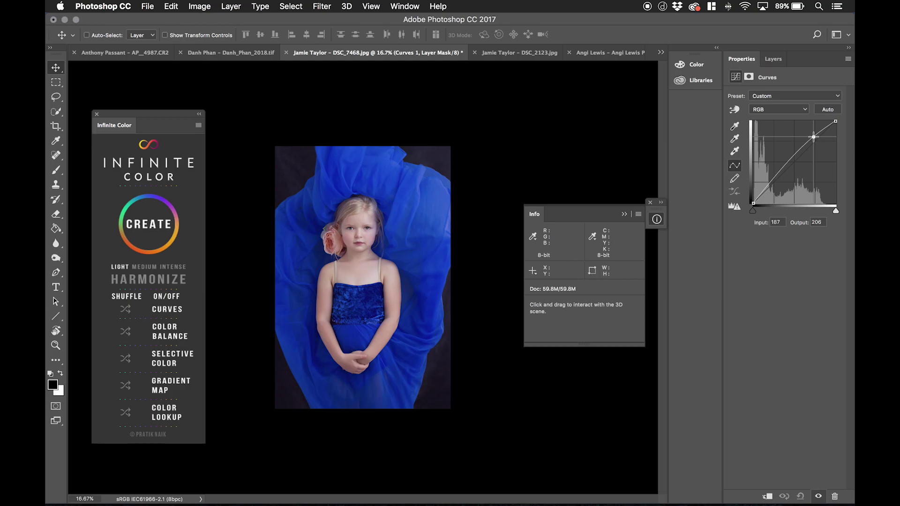
left_click(774, 59)
left_click(732, 141)
left_click(732, 141)
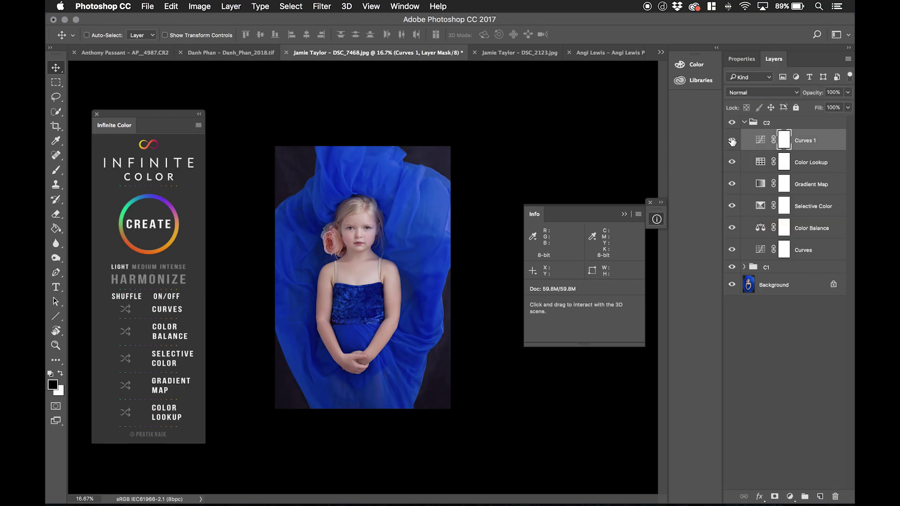
- Nudge the Curves 1 shadow point slightly, then collapse C2 and hide the C2 and C1 grades
left_click(767, 142)
double_click(767, 142)
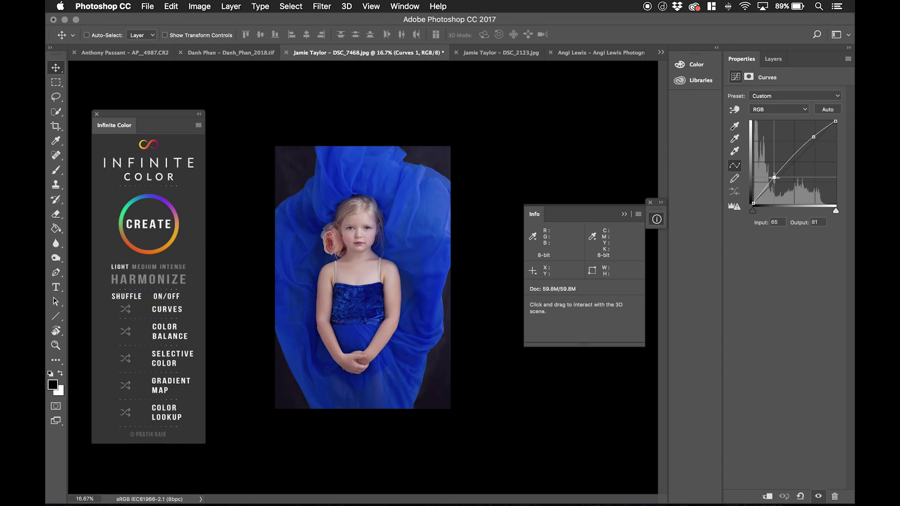
left_click_drag(775, 180, 774, 178)
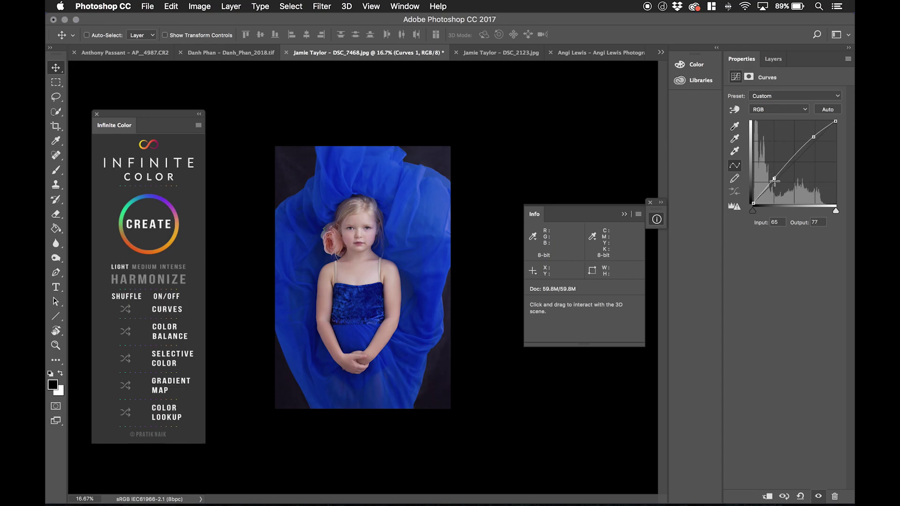
left_click_drag(774, 179, 774, 181)
left_click(773, 59)
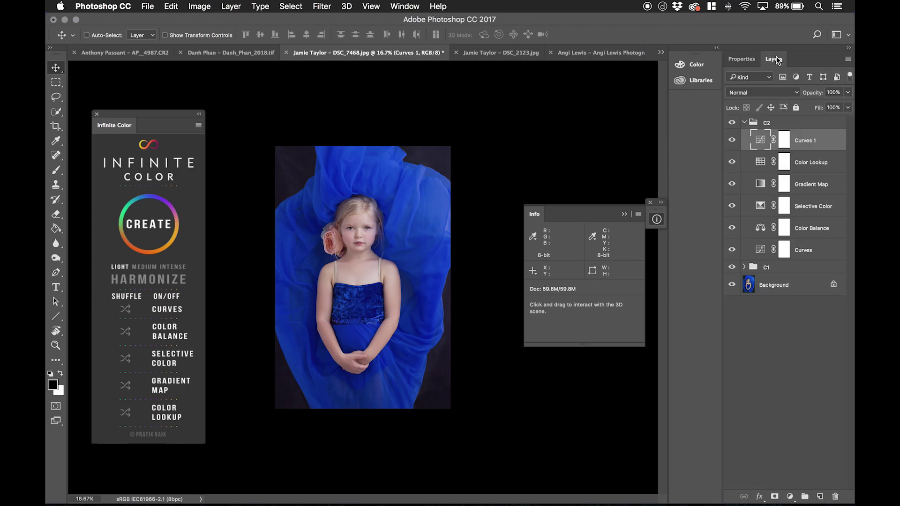
left_click(744, 123)
mouse_move(732, 122)
left_mouse_down()
mouse_move(732, 137)
mouse_move(733, 124)
left_mouse_up()
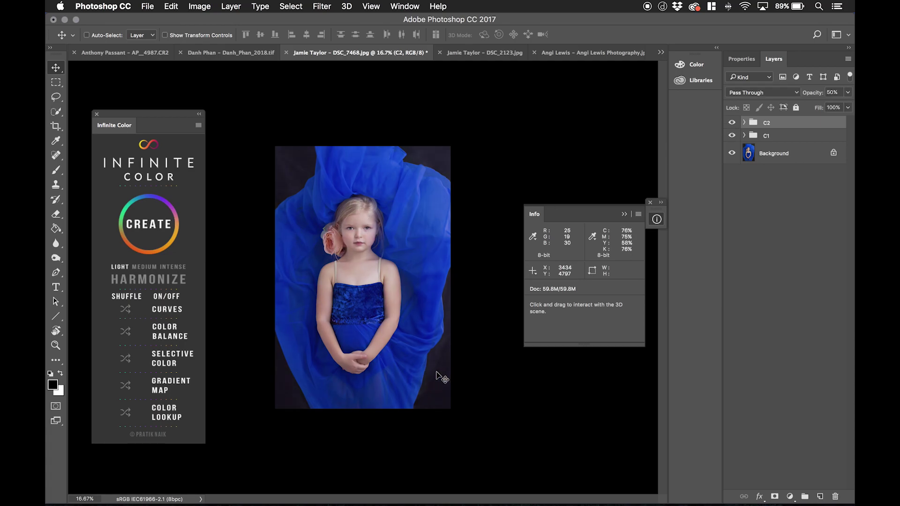
- Open DSC_2123.jpg, zoom out to fit it, and collapse the Info panel
left_click(480, 54)
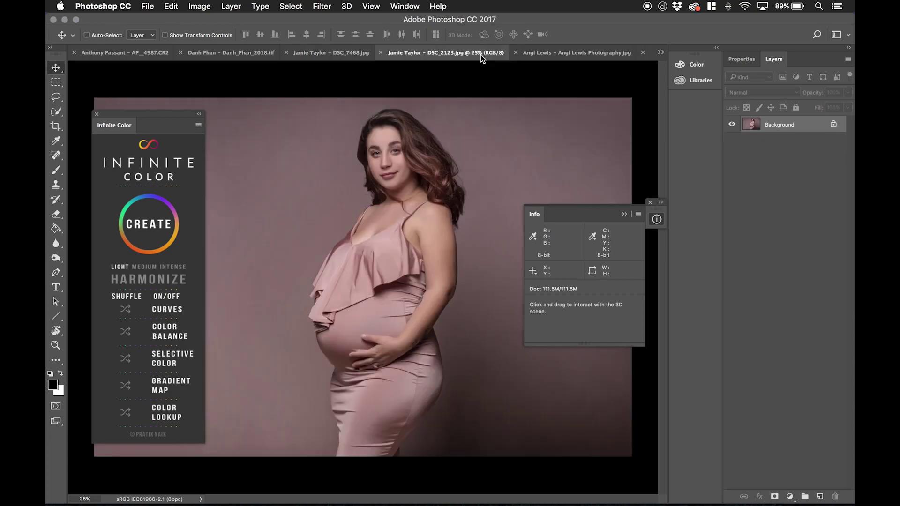
key("super+minus")
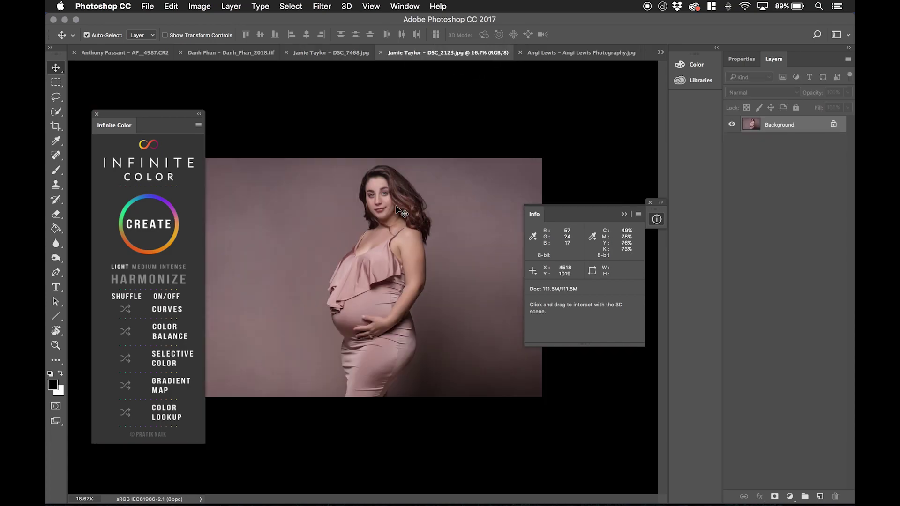
left_click(656, 219)
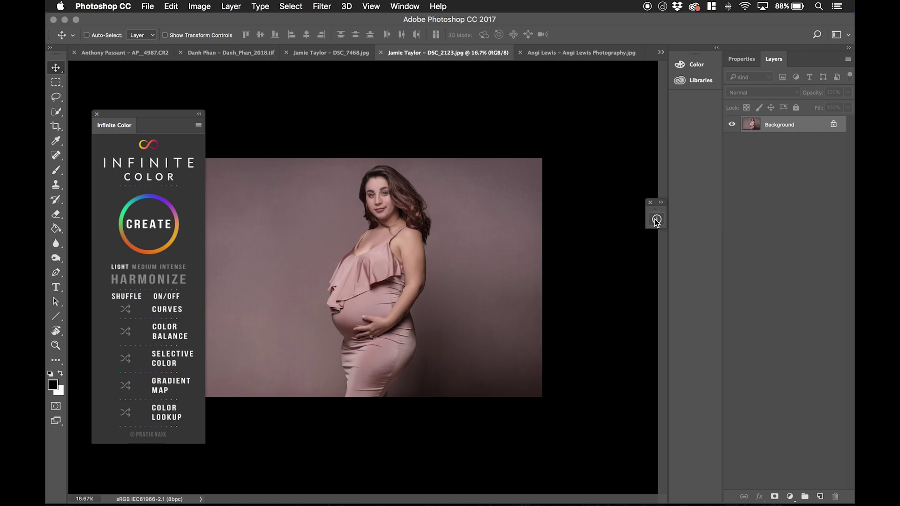
- Add a purple Infinite Color grade group and toggle it to compare before and after
left_click(155, 226)
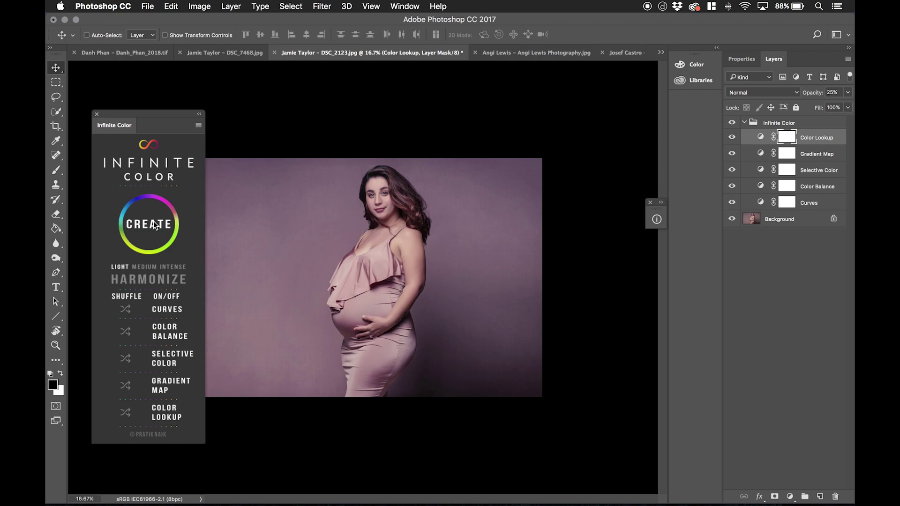
left_click(732, 122)
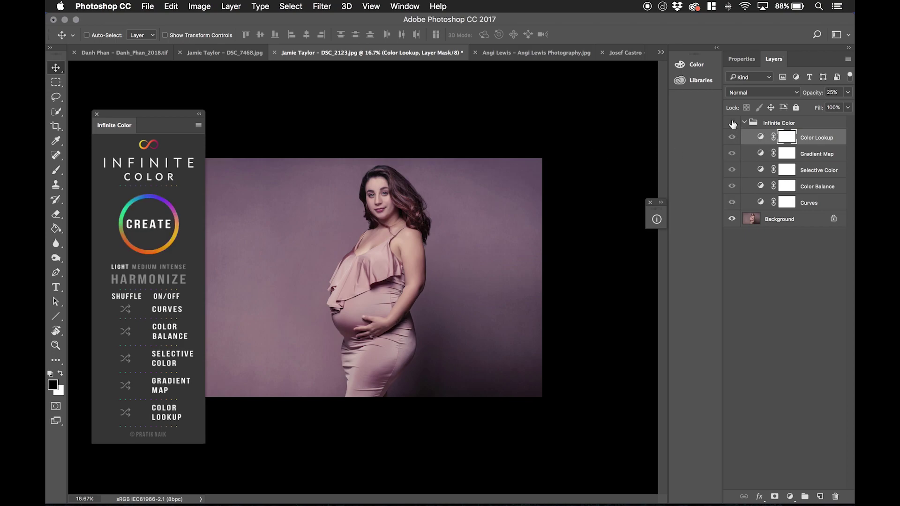
left_click(732, 123)
left_click(732, 123)
left_click(732, 123)
left_click(732, 123)
left_click(732, 122)
left_click(732, 123)
left_click(732, 123)
left_click(732, 123)
left_click(732, 123)
left_click(733, 124)
left_click(733, 124)
left_click(733, 123)
left_click(733, 124)
left_click(733, 123)
left_click(781, 129)
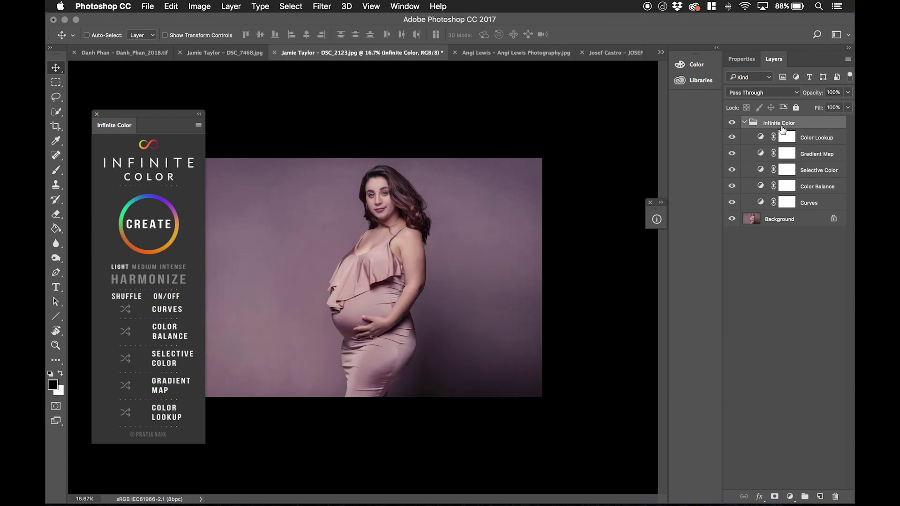
- Rename the first grade group c1 and hide it
double_click(781, 127)
type("c1")
key("Return")
left_click(731, 122)
- Add a second Infinite Color group, regenerating its look several times, then collapse it
left_click(129, 235)
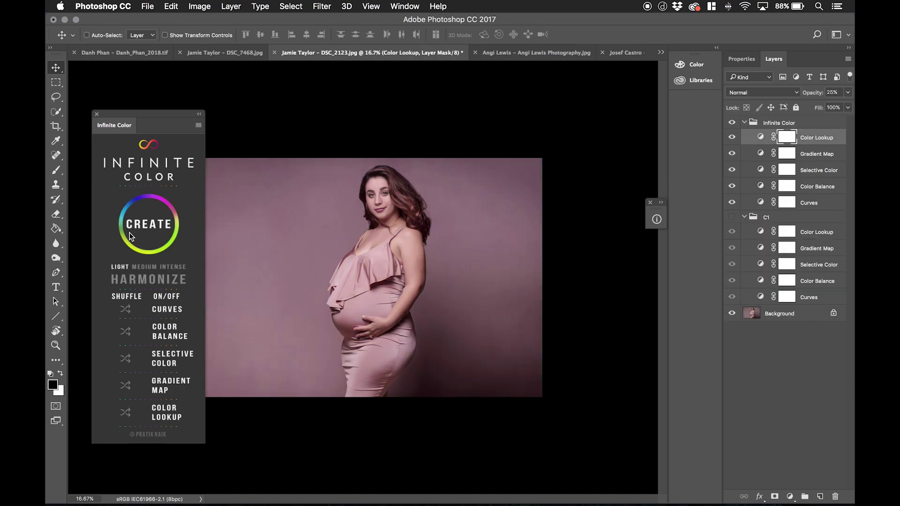
left_click(139, 227)
left_click(139, 227)
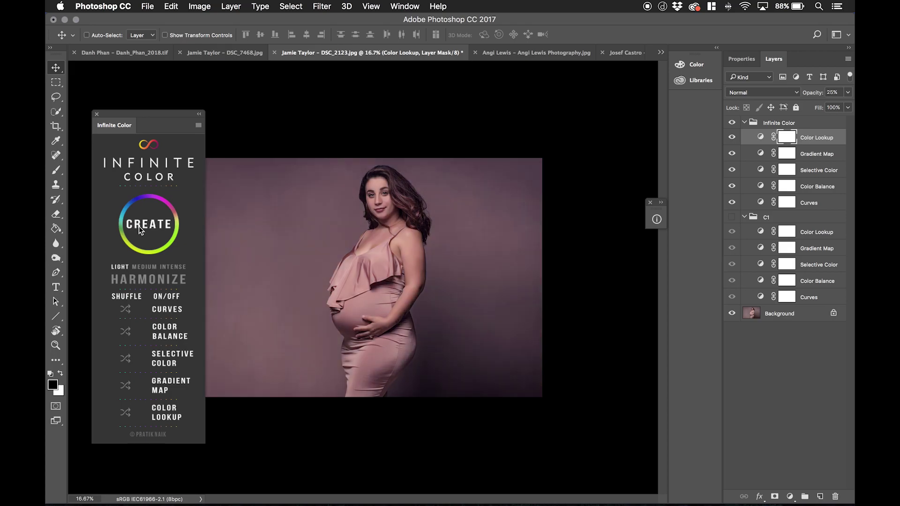
left_click(138, 227)
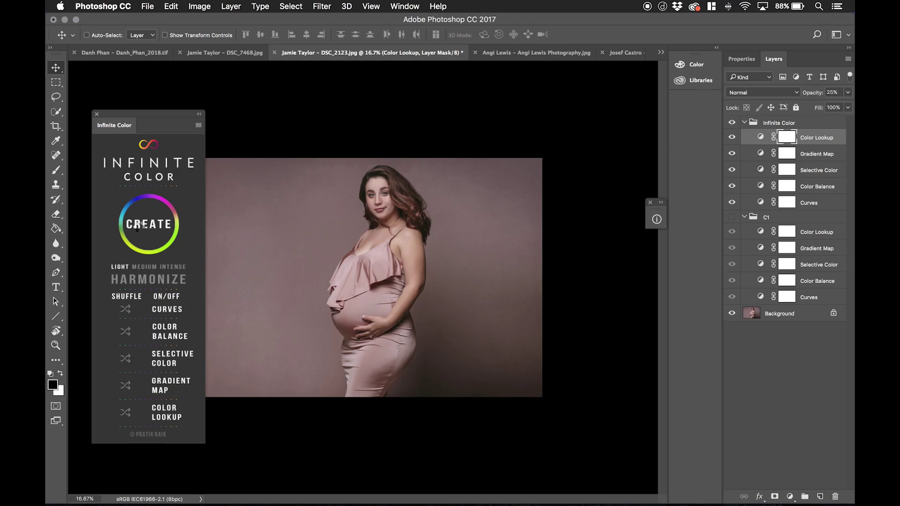
left_click(138, 226)
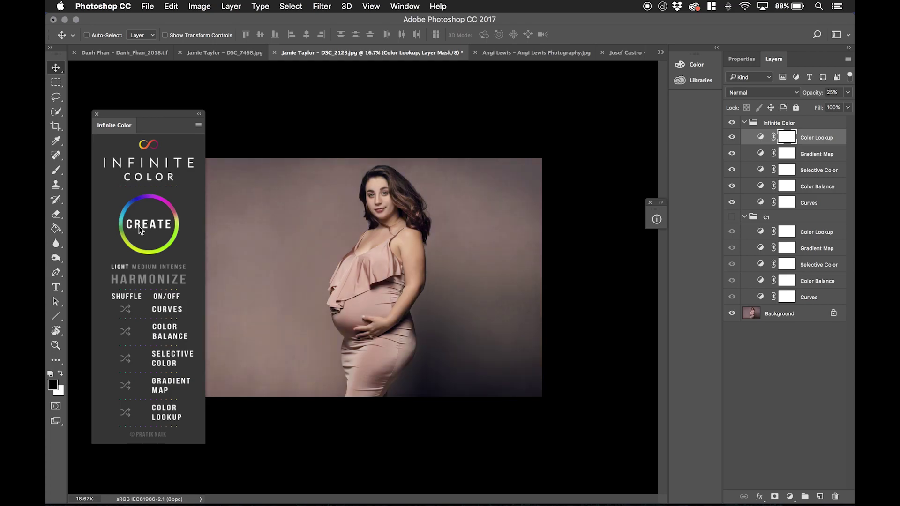
left_click(139, 227)
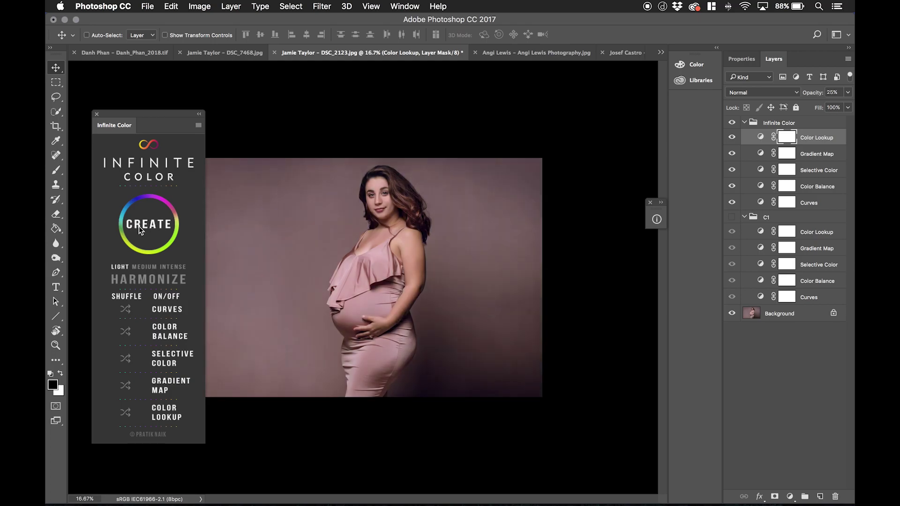
left_click(139, 226)
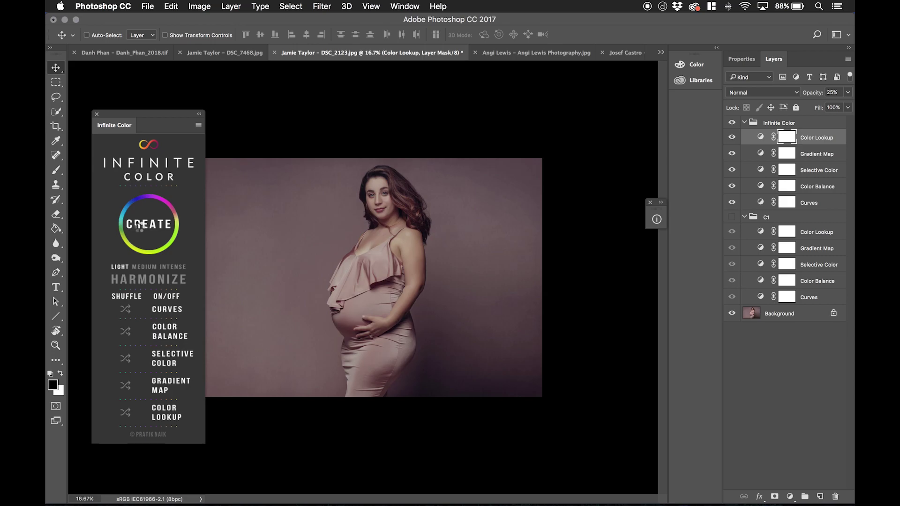
left_click(138, 226)
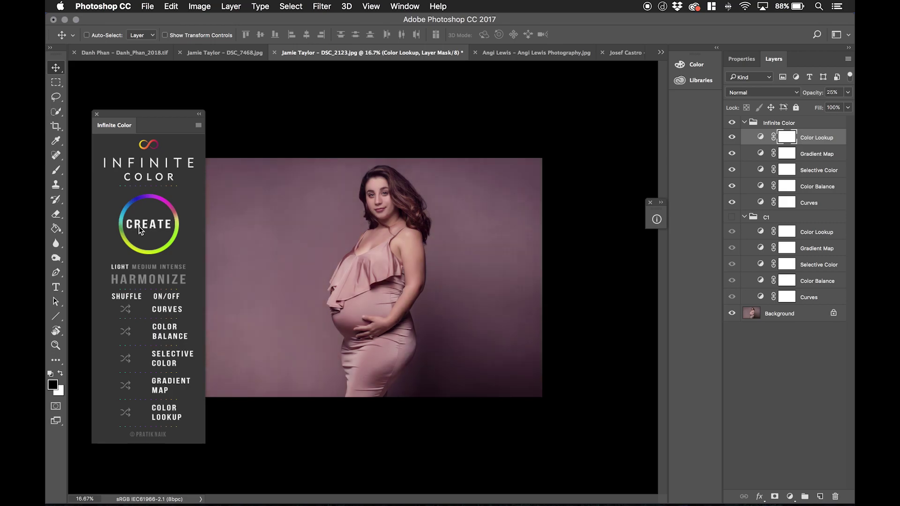
left_click(139, 226)
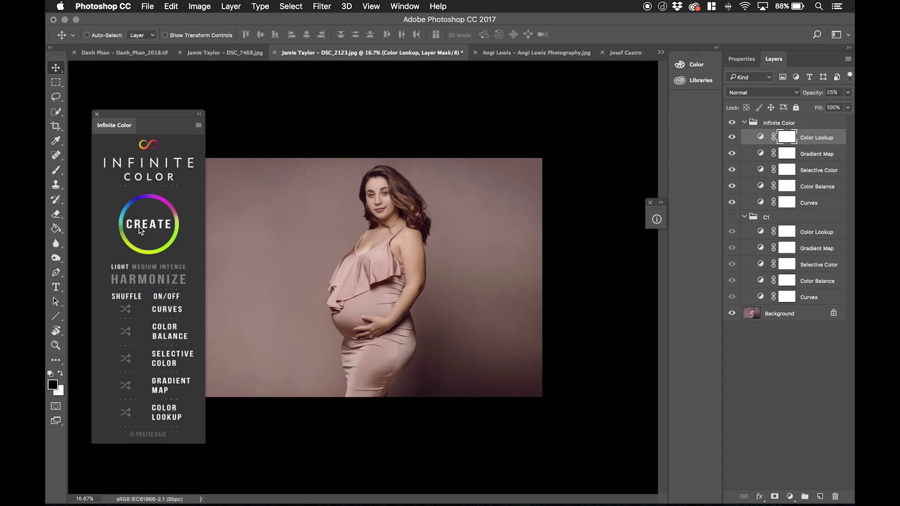
left_click(139, 227)
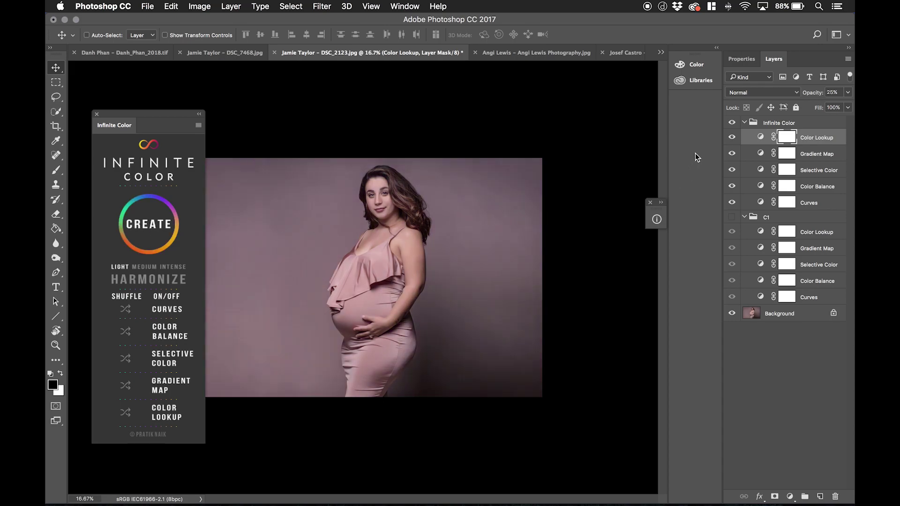
left_click(745, 122)
- Hide the new grade, show C1, and switch to the photo of two women in red
left_click(731, 123)
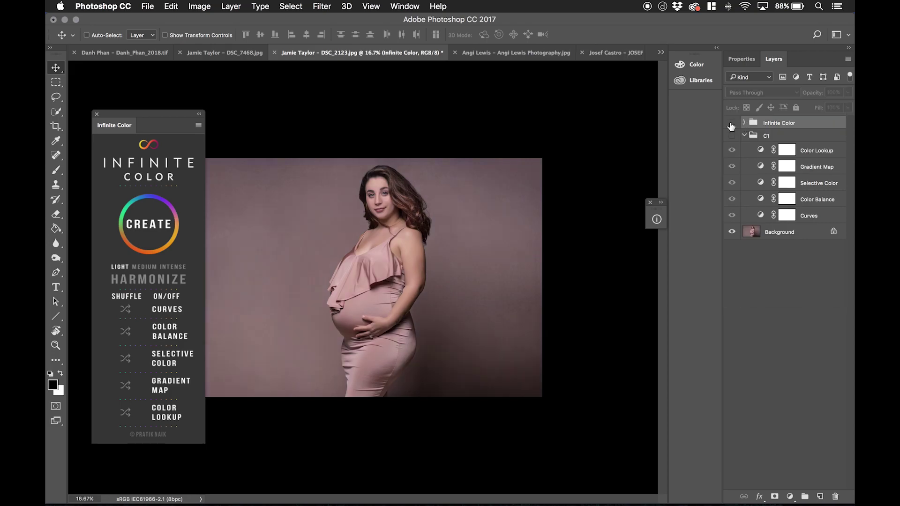
left_click(731, 136)
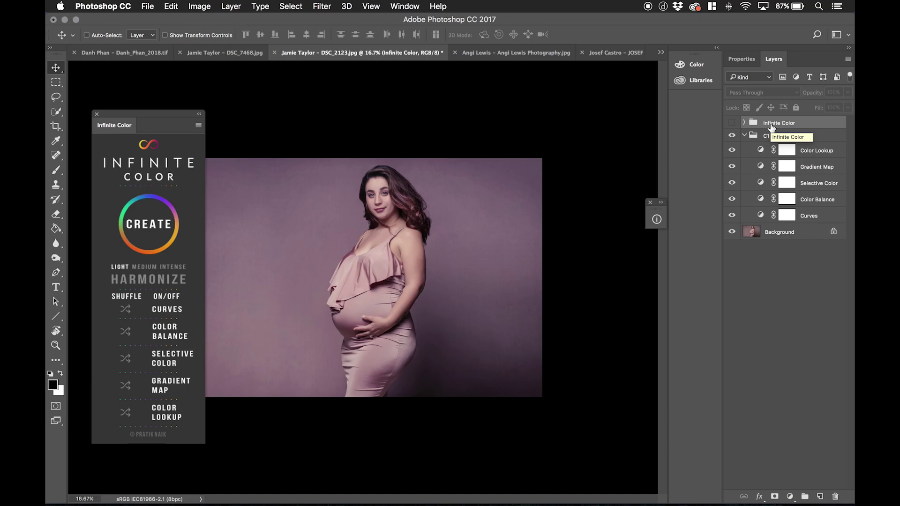
left_click(477, 55)
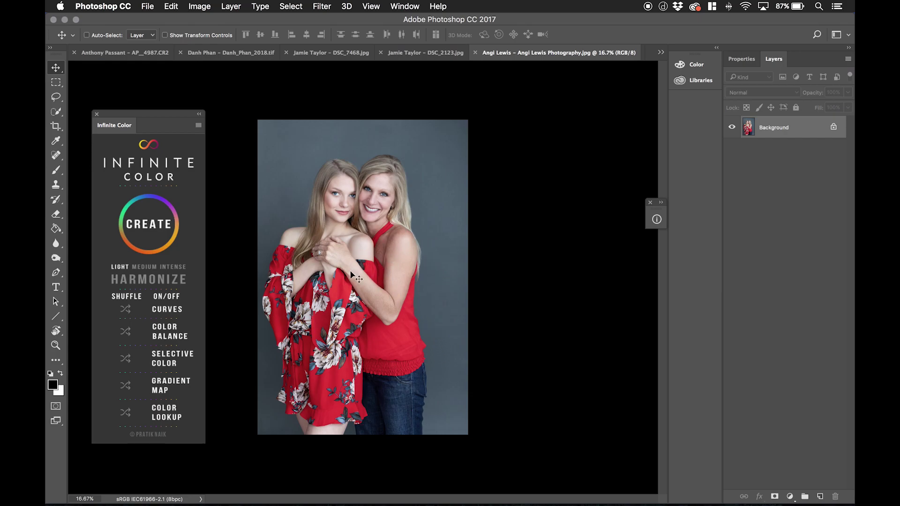
- Generate an Infinite Color grade and compare the portrait with and without it
left_click(161, 224)
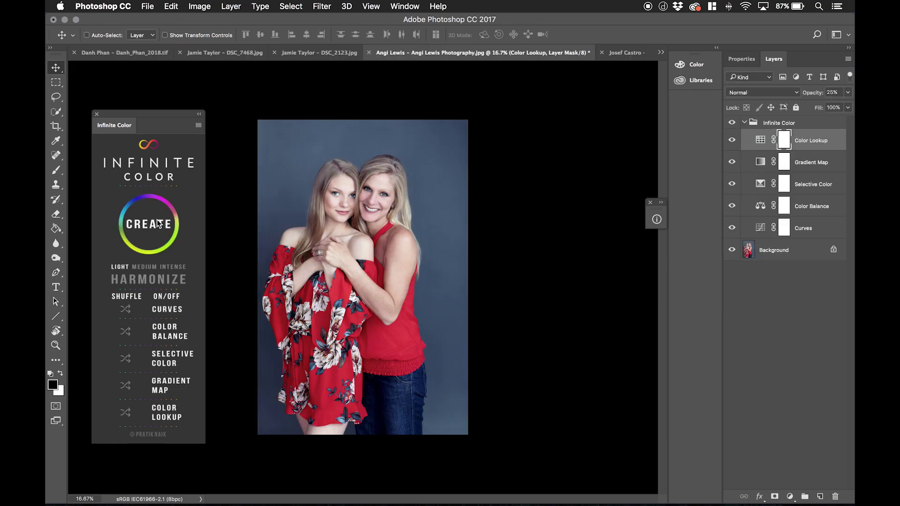
left_click(731, 123)
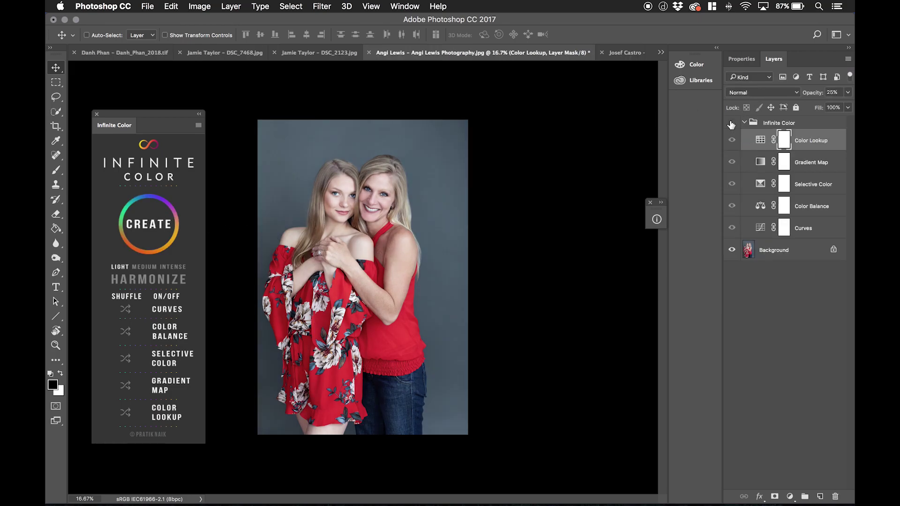
left_click(731, 123)
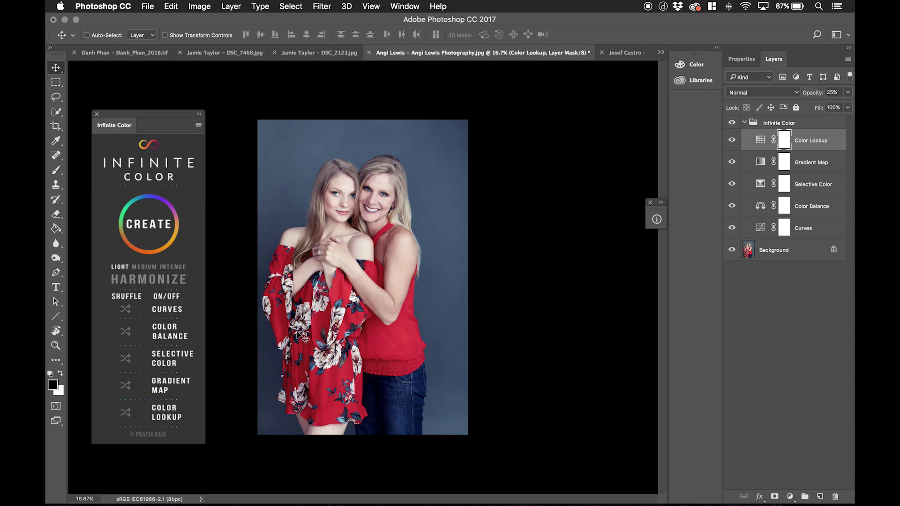
left_click(732, 123)
left_click(733, 122)
- Check the grade once more, then rename the Infinite Color group to C1
left_click(750, 123)
left_click(731, 122)
left_click(732, 122)
double_click(774, 123)
type("C1")
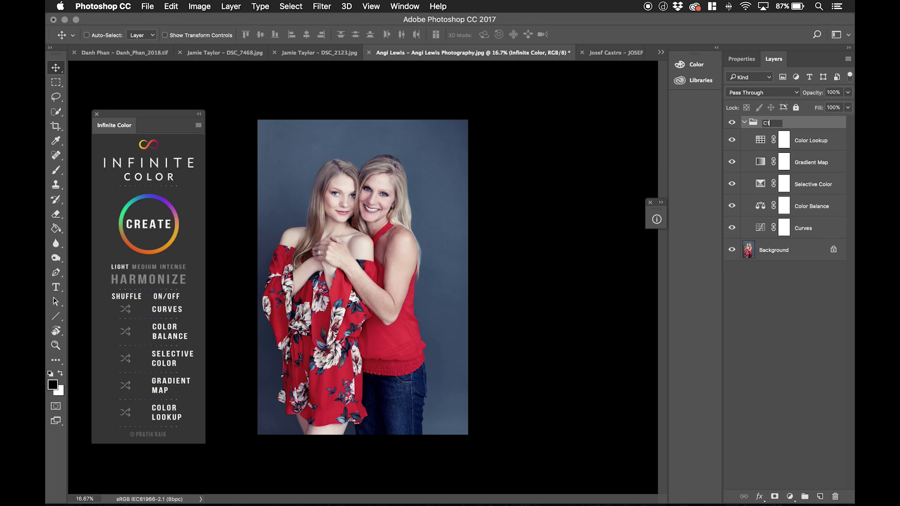
key("Return")
left_click(744, 123)
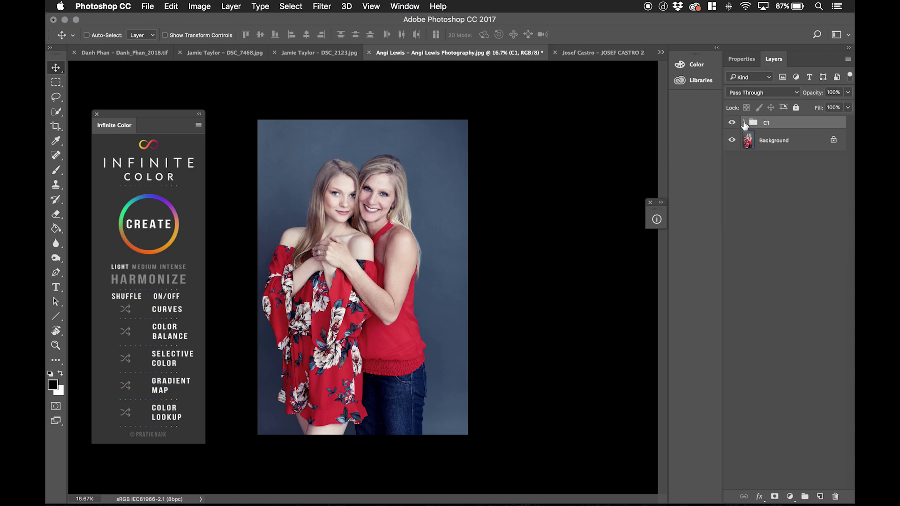
left_click(732, 122)
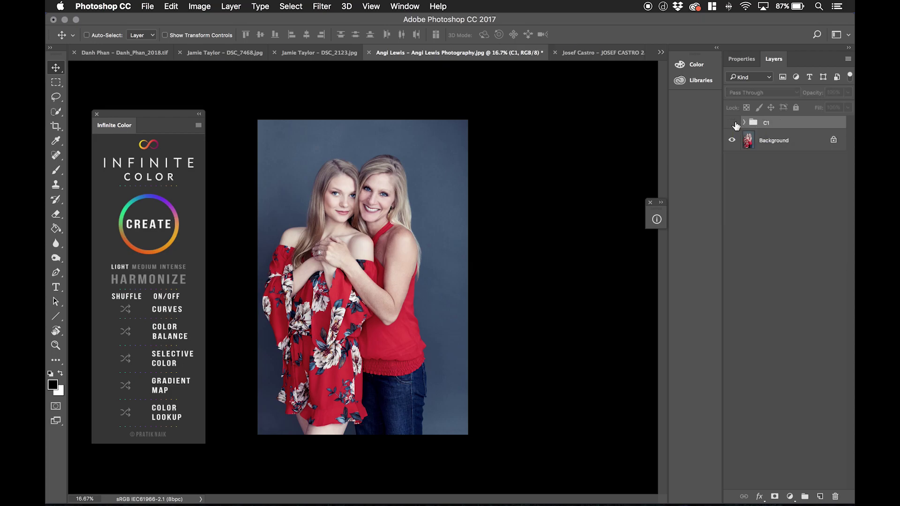
left_click(137, 227)
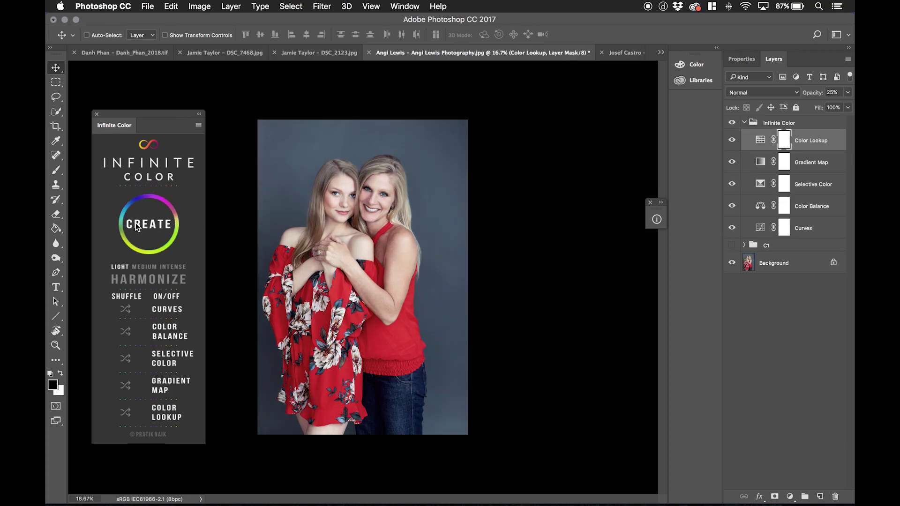
left_click(731, 122)
left_click(731, 122)
left_click(151, 230)
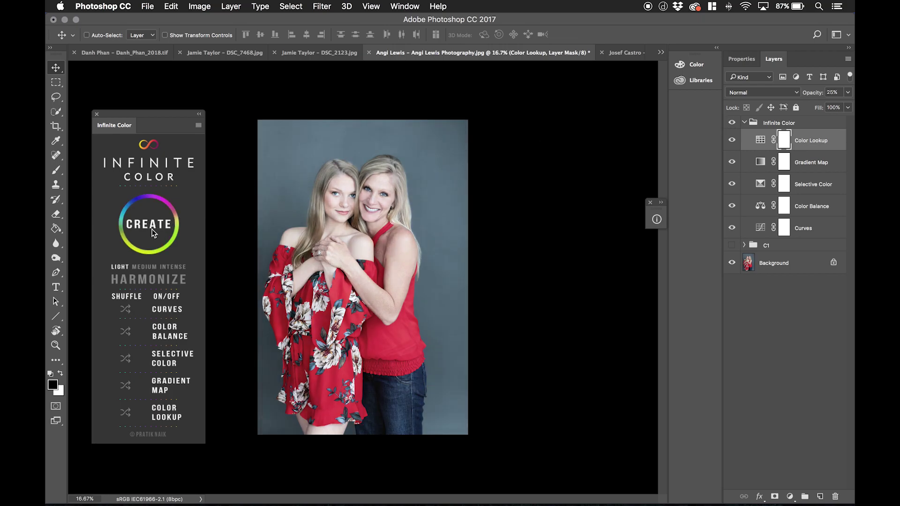
left_click(152, 230)
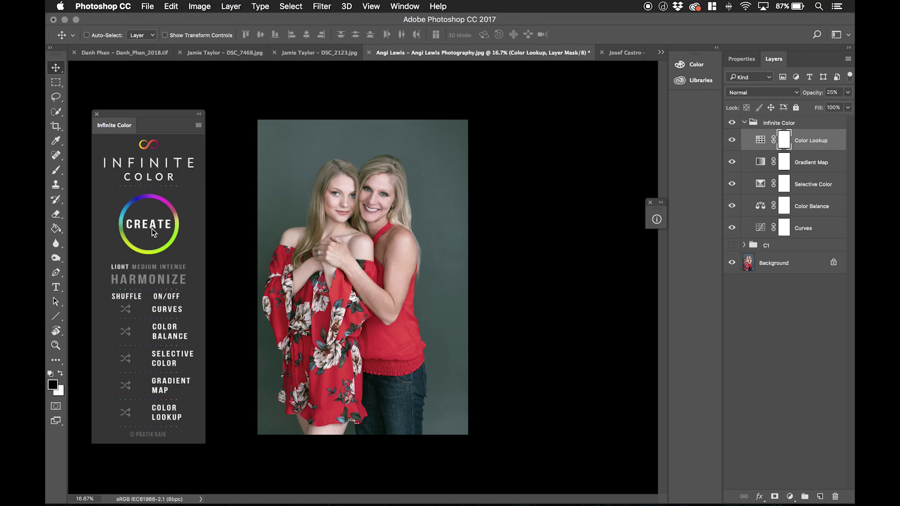
left_click(153, 227)
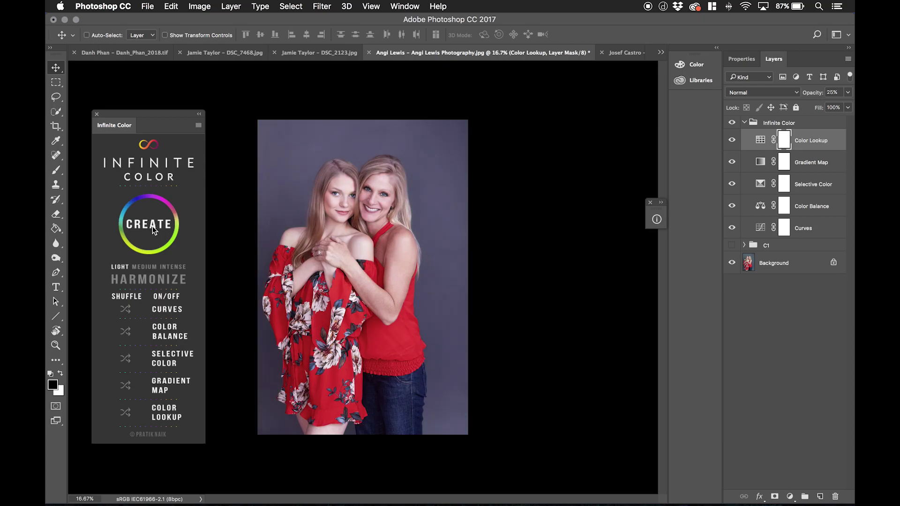
left_click(153, 227)
left_click(152, 227)
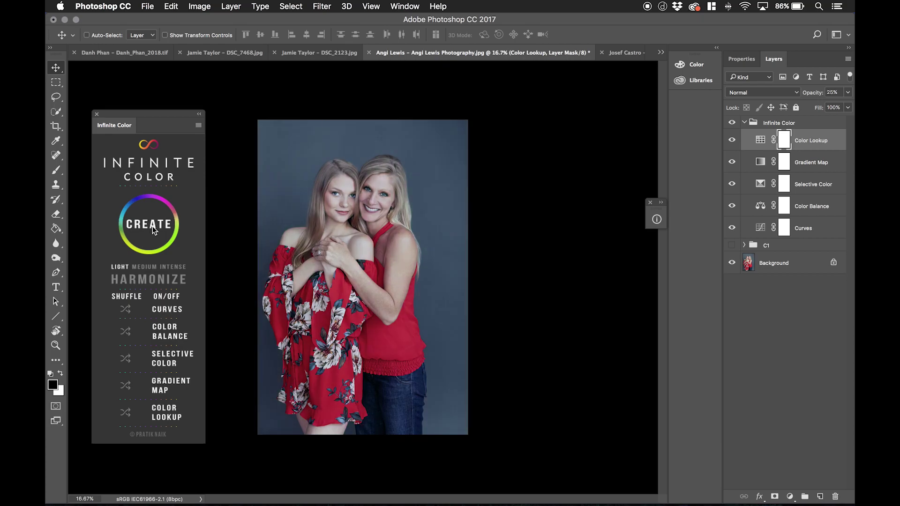
left_click(731, 123)
left_click(731, 123)
left_click(787, 123)
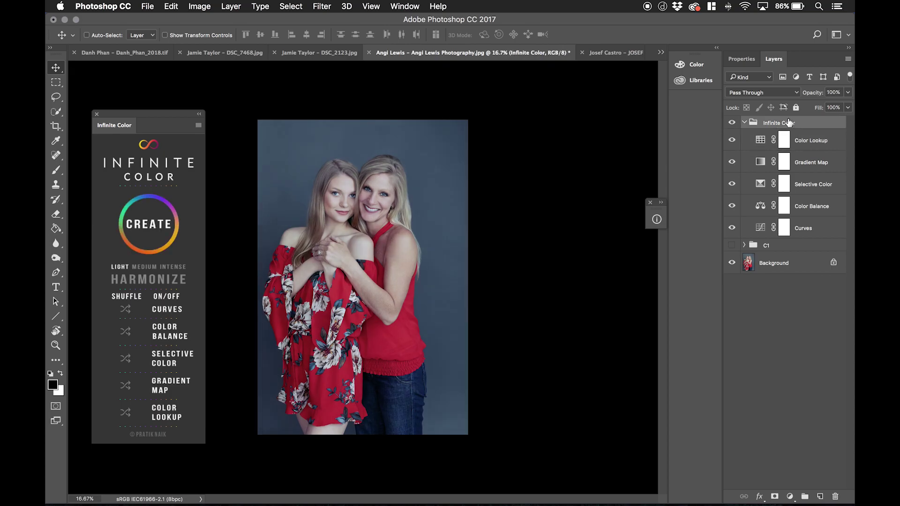
key("5")
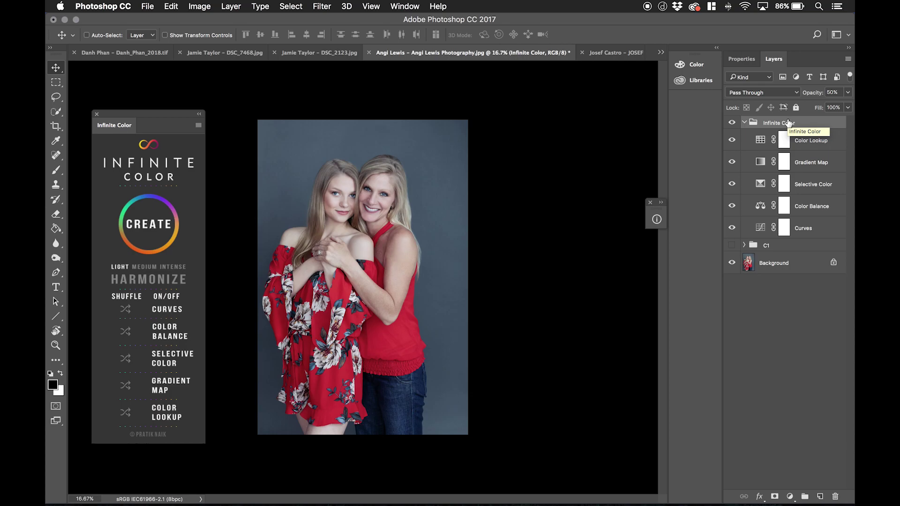
left_click(156, 227)
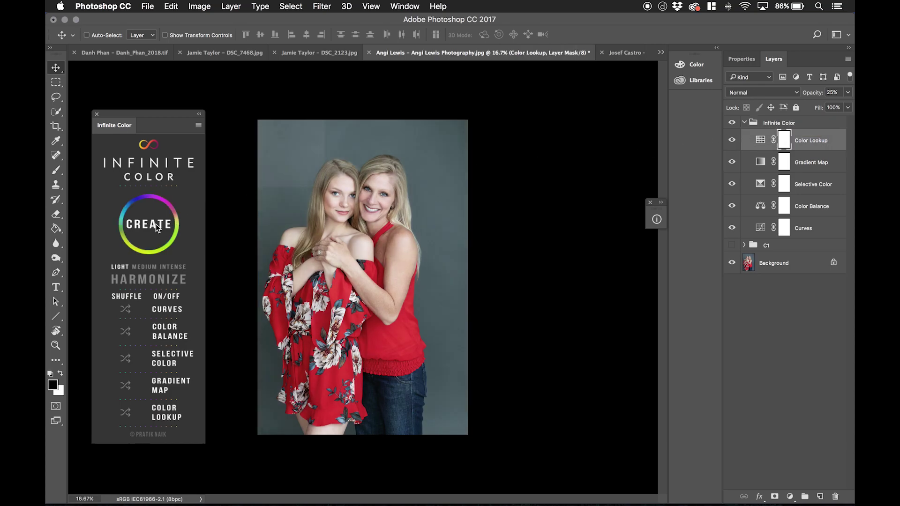
left_click(155, 224)
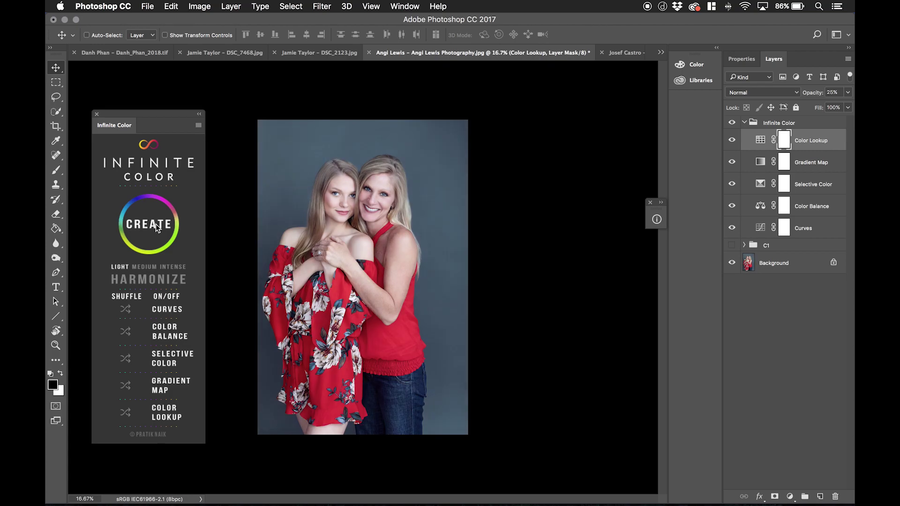
left_click(730, 124)
left_click(731, 245)
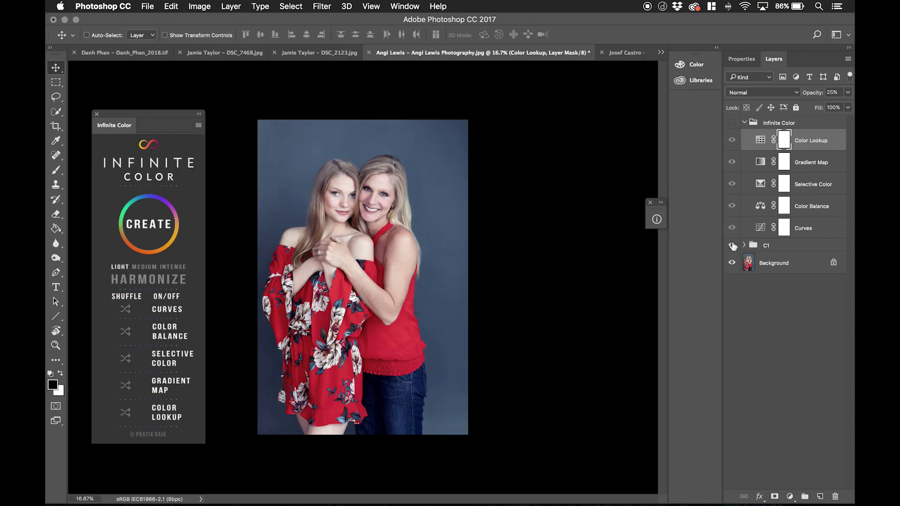
left_click(779, 123)
- Delete the unwanted generated grade group and compare the photo with C1 on and off
key("Delete")
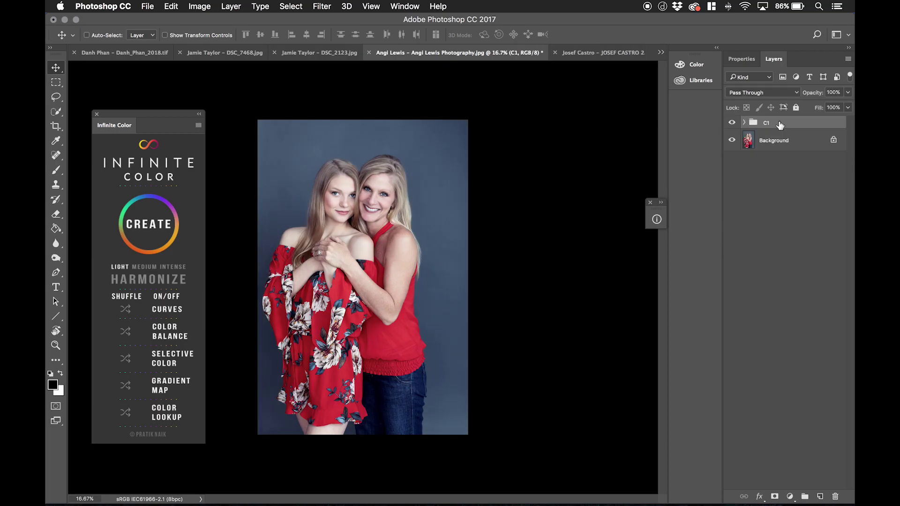
left_click(732, 123)
left_click(732, 123)
left_click(733, 124)
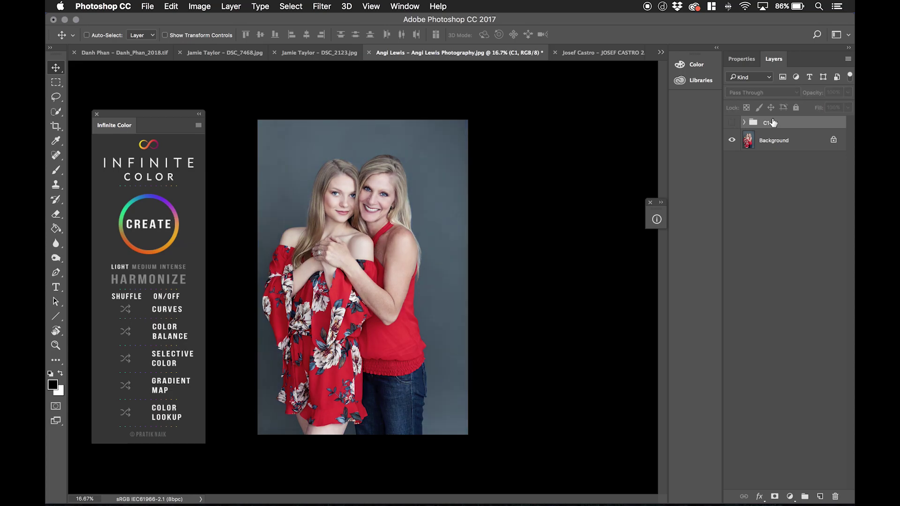
left_click(731, 123)
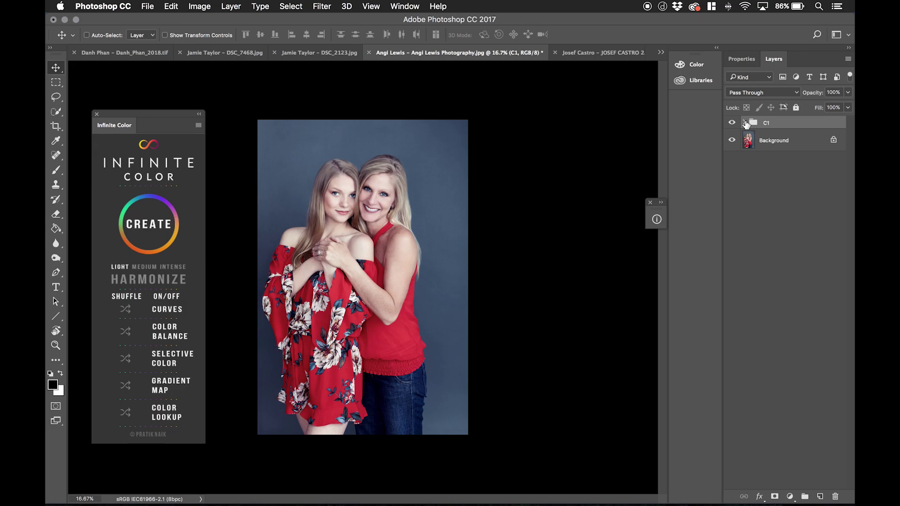
- Expand C1 and compare the portrait with and without its Selective Color adjustment
left_click(743, 122)
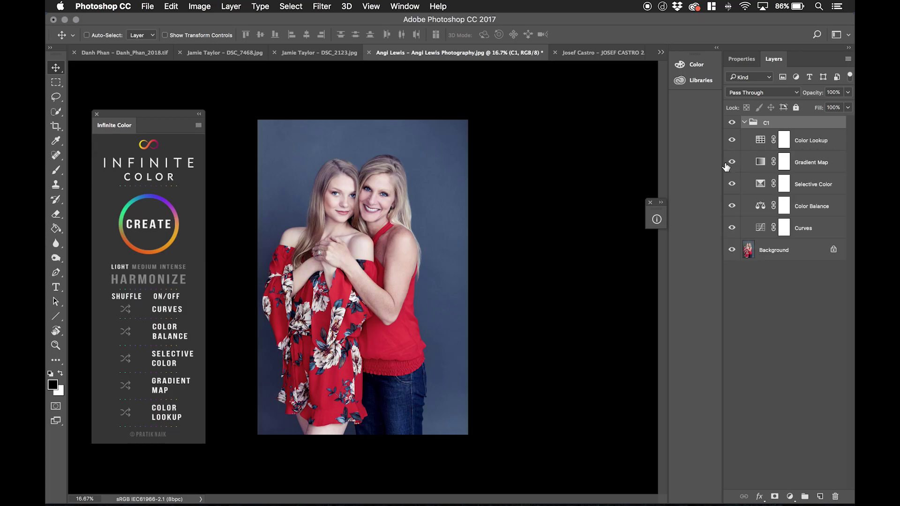
left_click(732, 187)
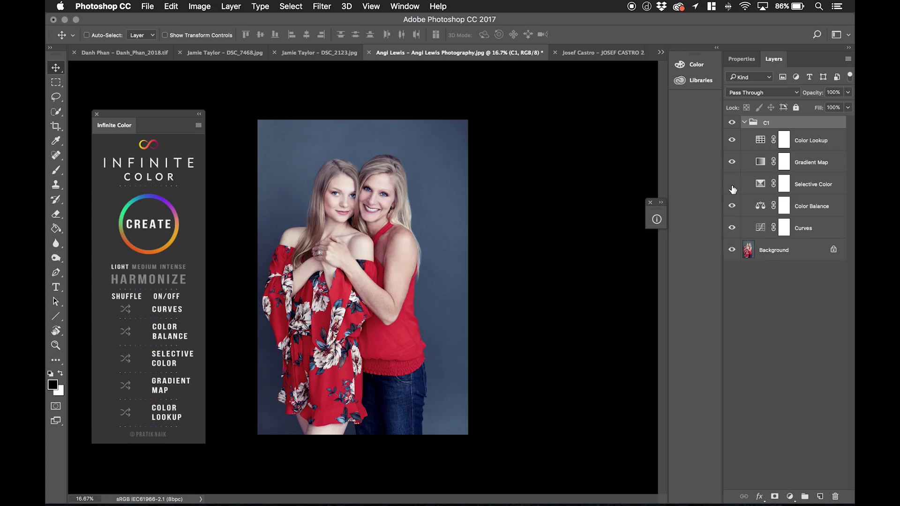
left_click(732, 188)
left_click(733, 187)
left_click(732, 188)
- Compare the Color Balance adjustment on and off, leaving it visible and selected
left_click(732, 202)
left_click(733, 206)
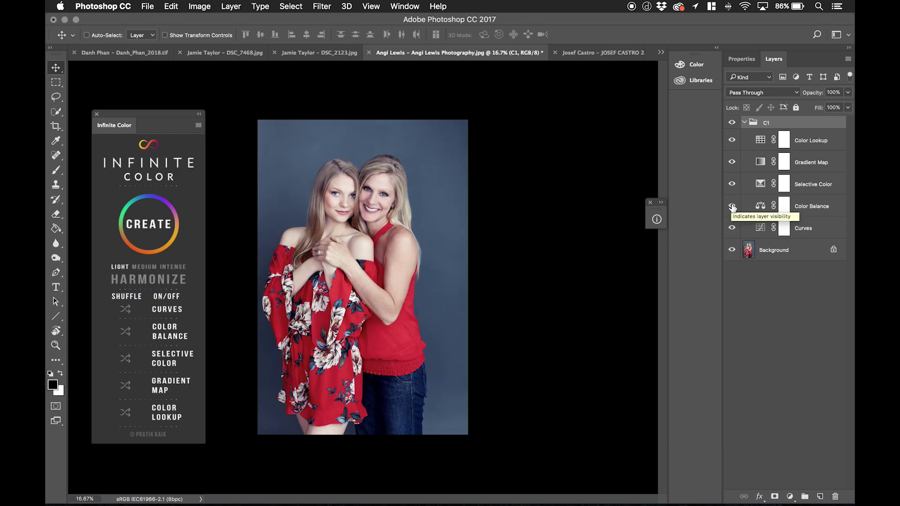
left_click(732, 206)
left_click(732, 206)
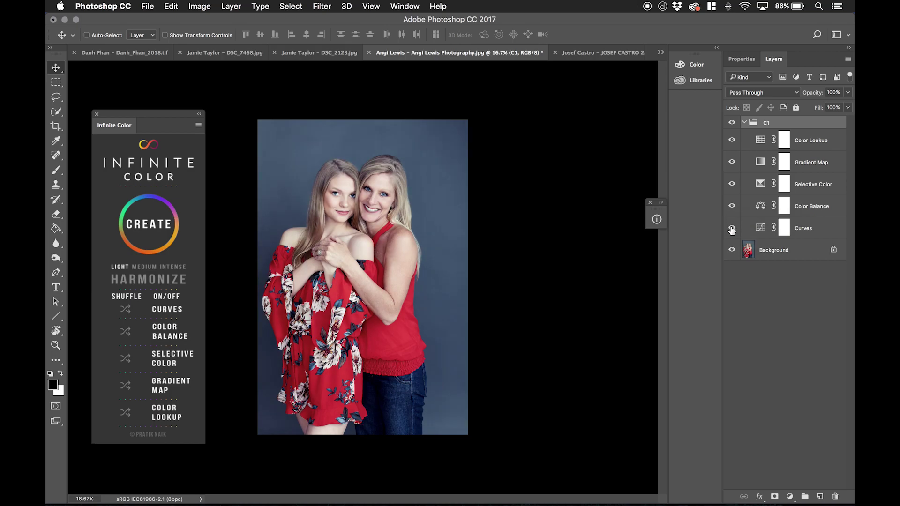
left_click(733, 207)
left_click(733, 206)
left_click(733, 207)
left_click(733, 211)
left_click(757, 210)
- Set C1's Color Balance midtones to -7 cyan-red, -7 magenta-green and -2 yellow-blue
double_click(757, 209)
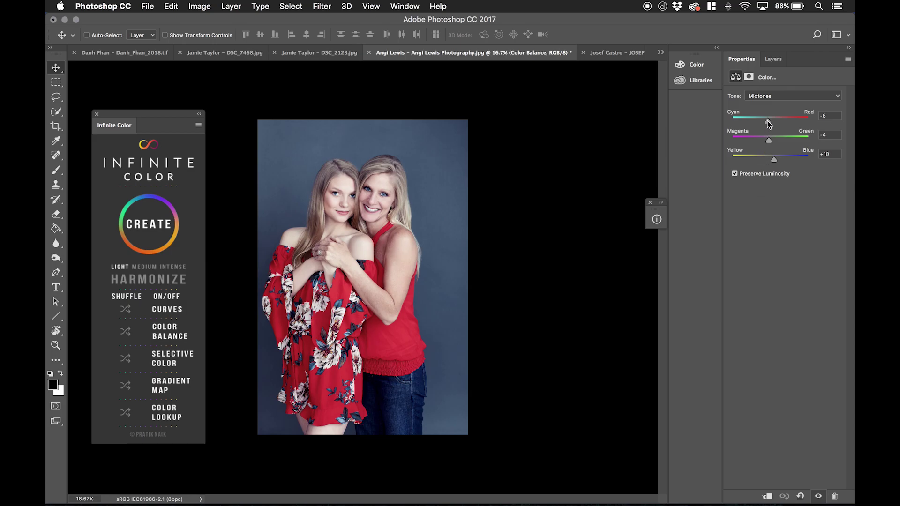
left_click_drag(767, 120, 771, 120)
left_click_drag(768, 140, 766, 139)
left_click_drag(769, 161, 768, 160)
left_click(772, 58)
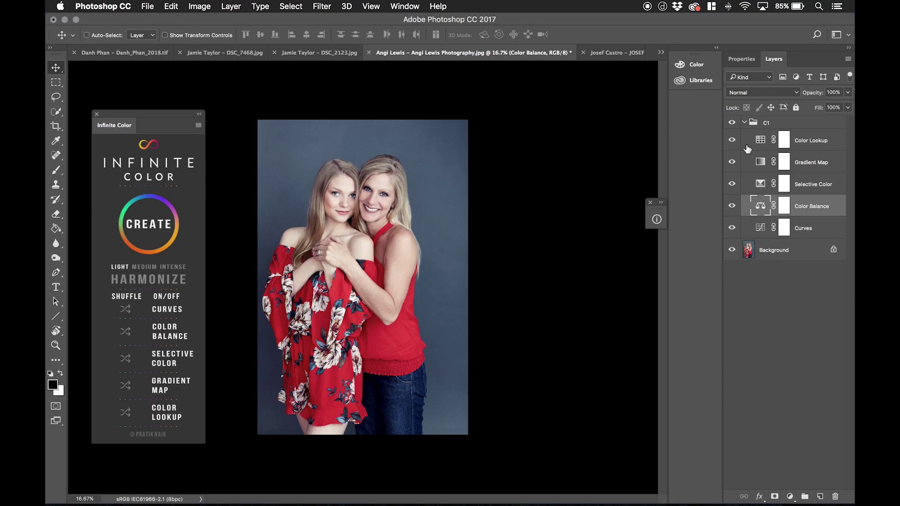
left_click(731, 207)
left_click(732, 123)
left_click(732, 122)
left_click(732, 123)
left_click(734, 124)
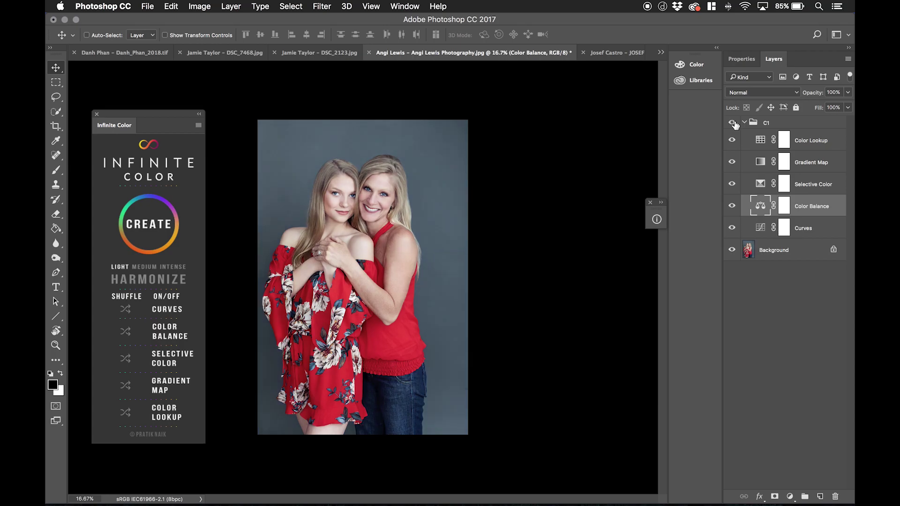